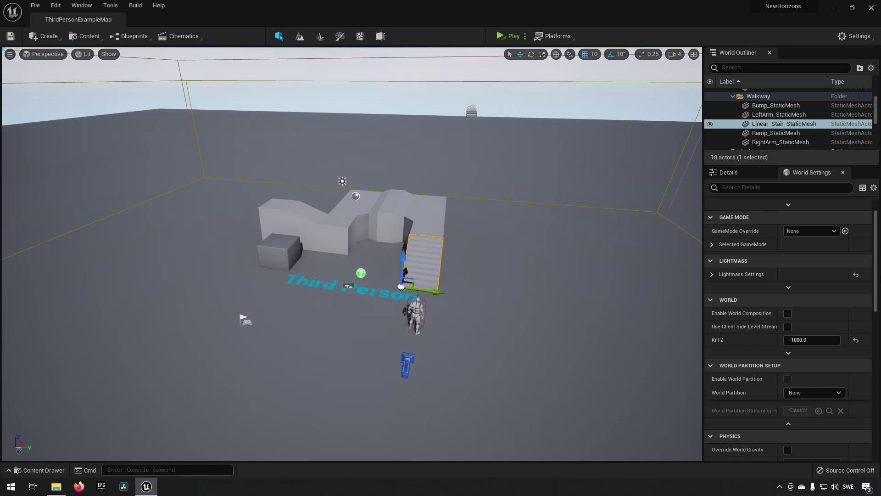
Step: Enable World Partition in the engine section of the project settings and close the settings
key("w")
right_click_drag(477, 221, 436, 251)
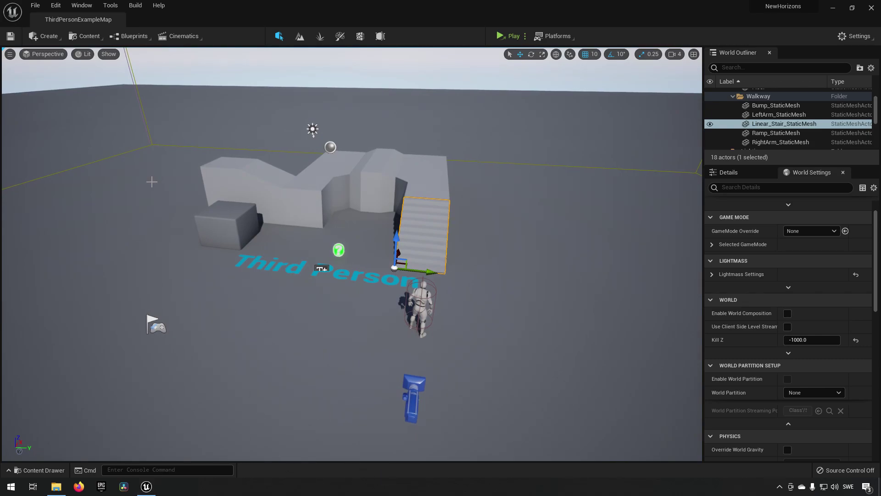
left_click(35, 6)
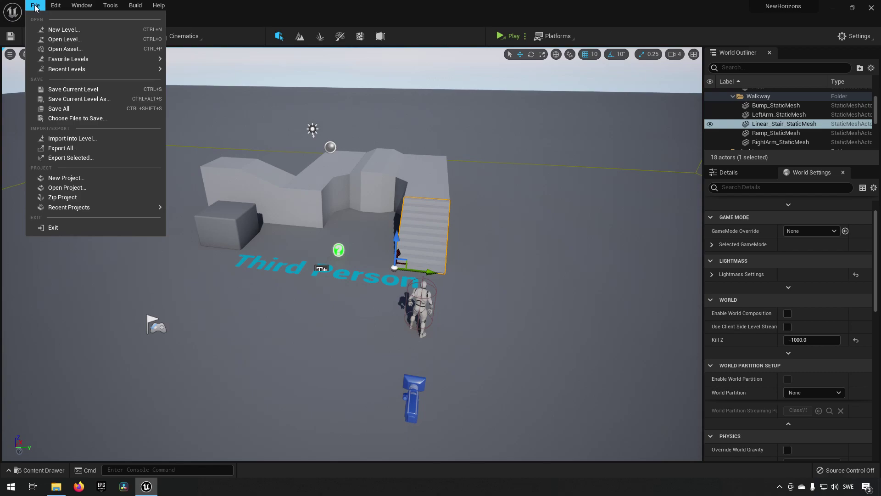
mouse_move(56, 6)
left_click(100, 142)
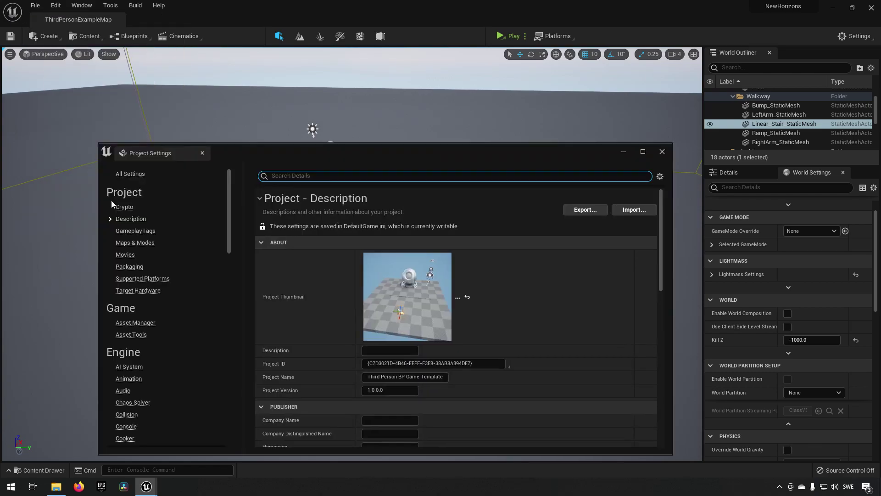
scroll(172, 330, "down", 4)
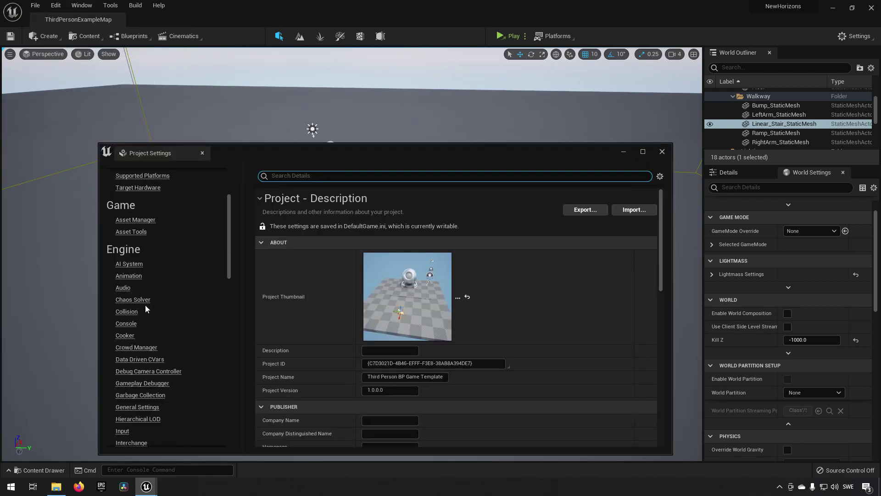
scroll(145, 321, "down", 15)
scroll(140, 326, "up", 6)
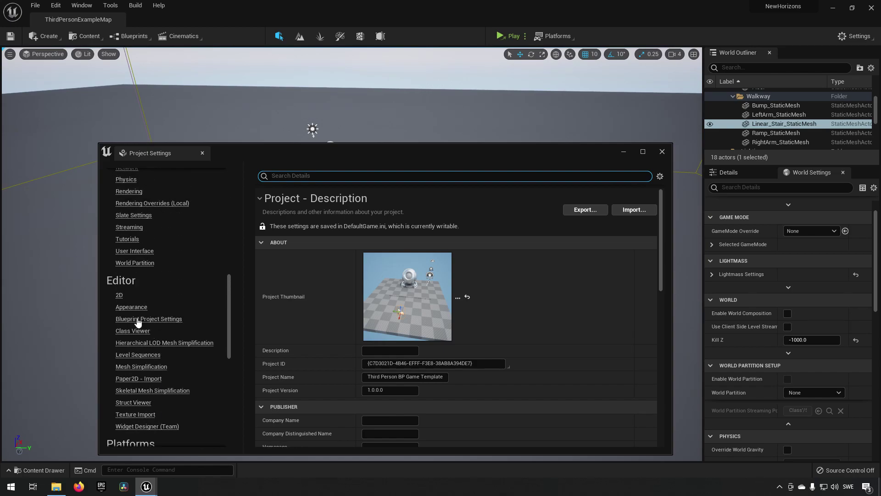
left_click(135, 263)
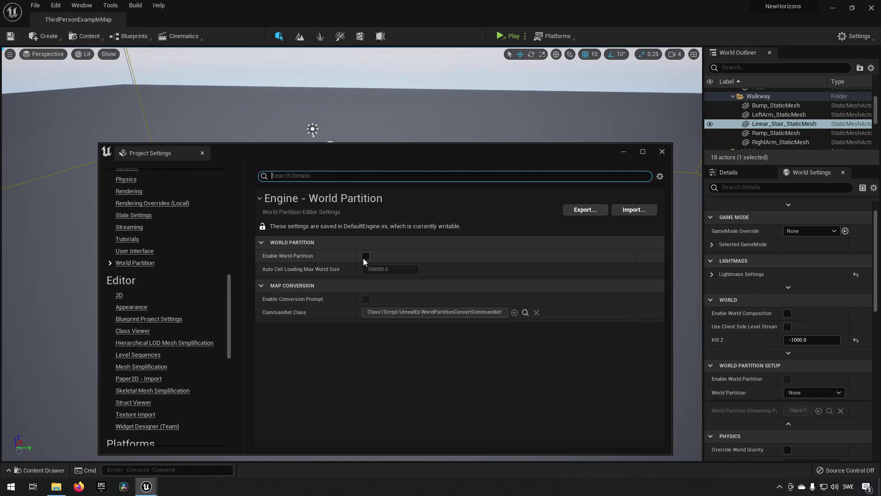
left_click(365, 256)
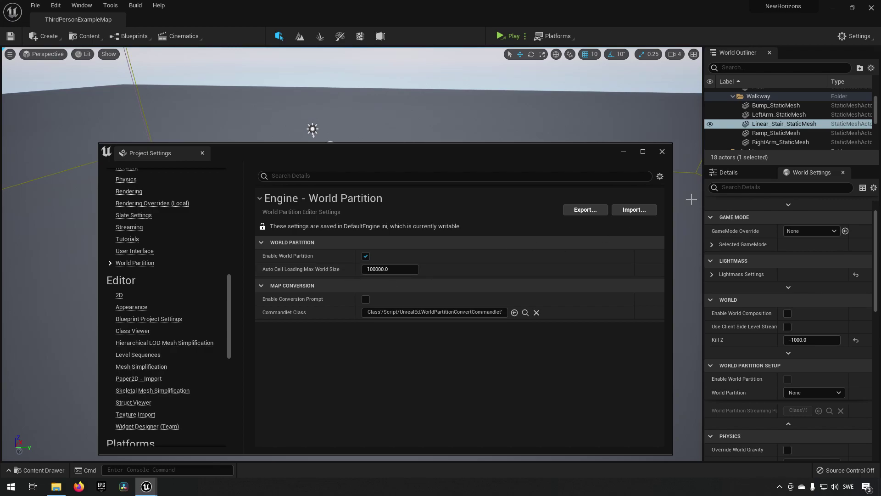
left_click(662, 152)
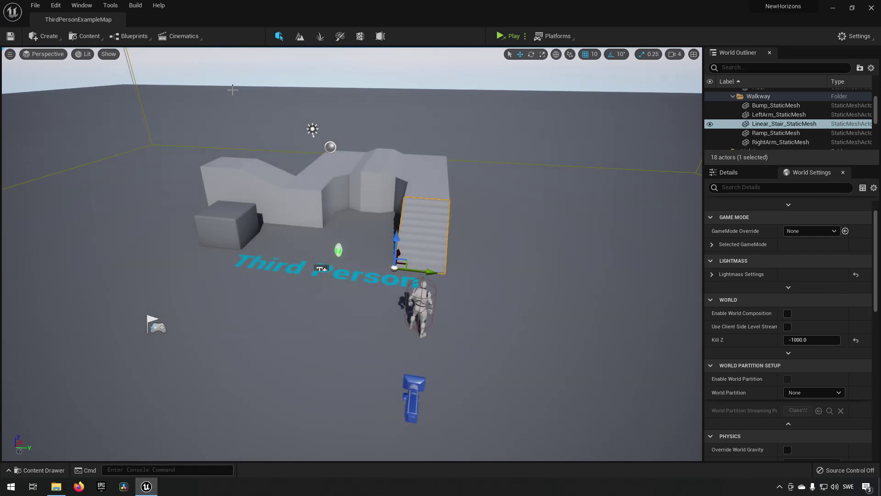
Step: Check the current level in the World Partition editor and review its World Partition Setup in the world settings
left_click(82, 5)
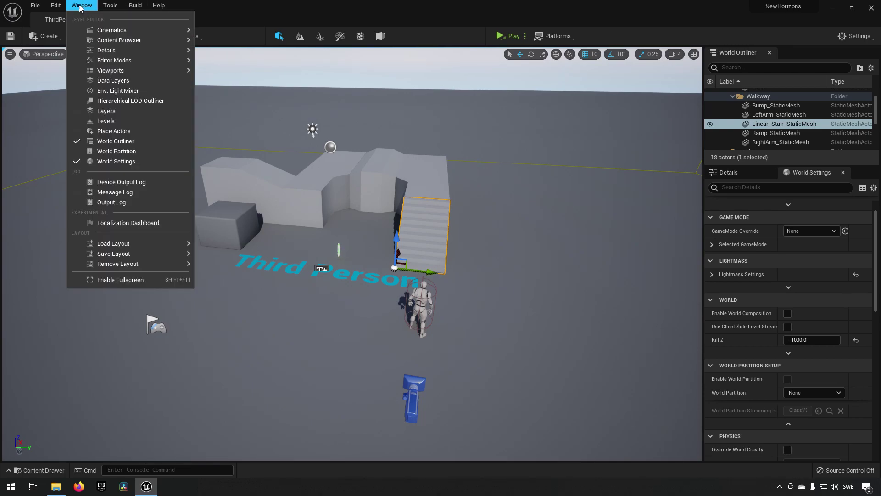
left_click(120, 152)
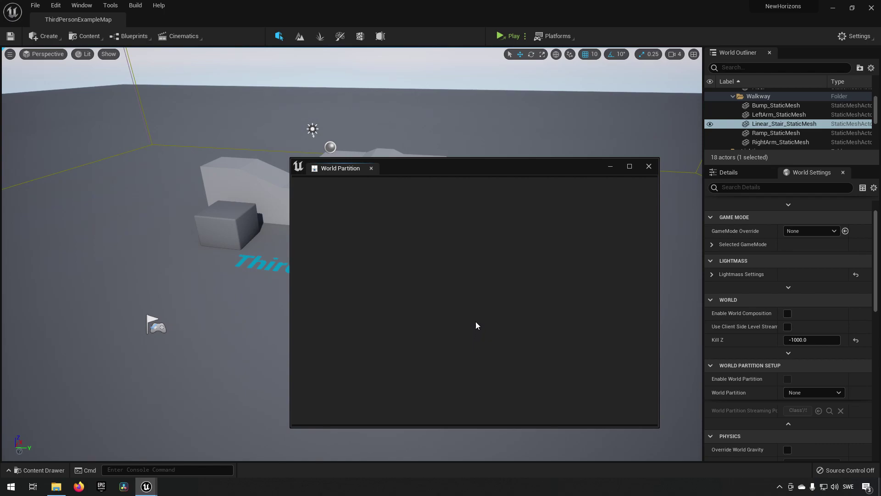
left_click(649, 167)
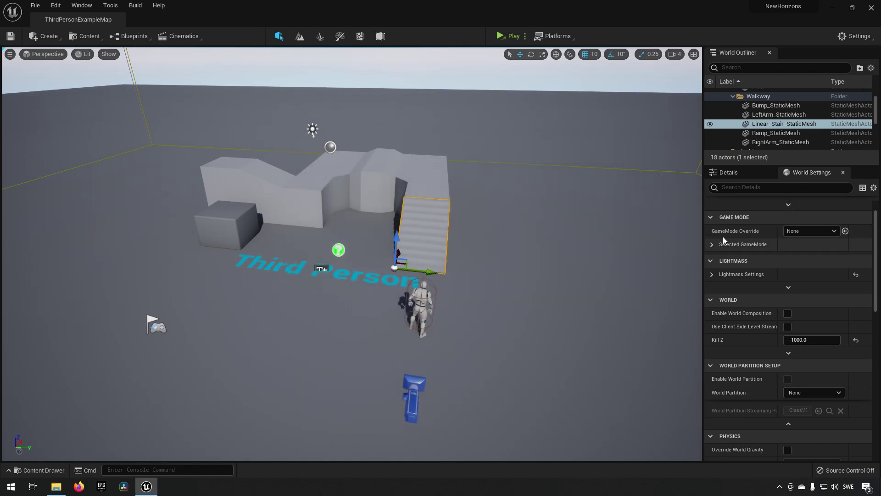
scroll(722, 317, "down", 2)
scroll(721, 337, "down", 1)
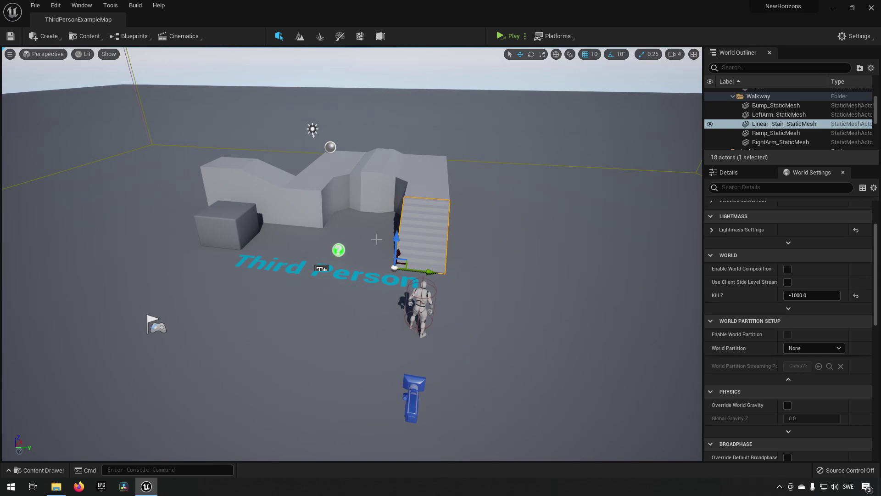
Step: Create a new level from the TimeOfDay template
left_click(36, 5)
left_click(46, 29)
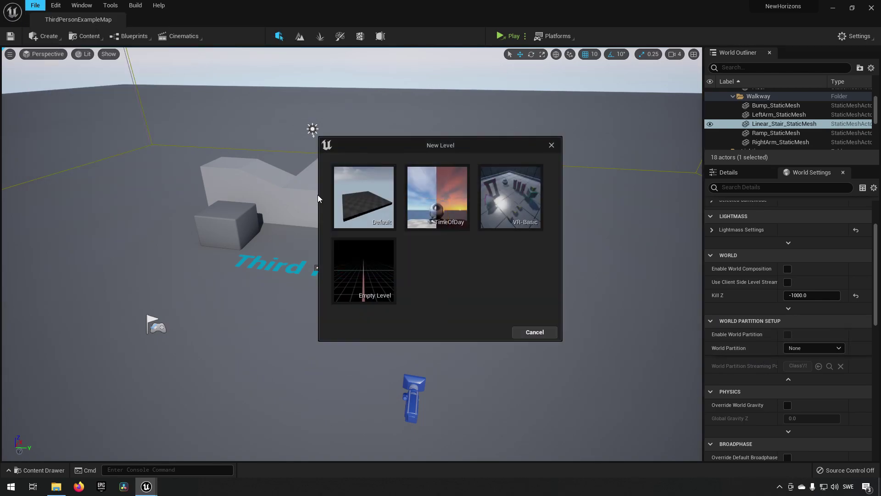
left_click(437, 191)
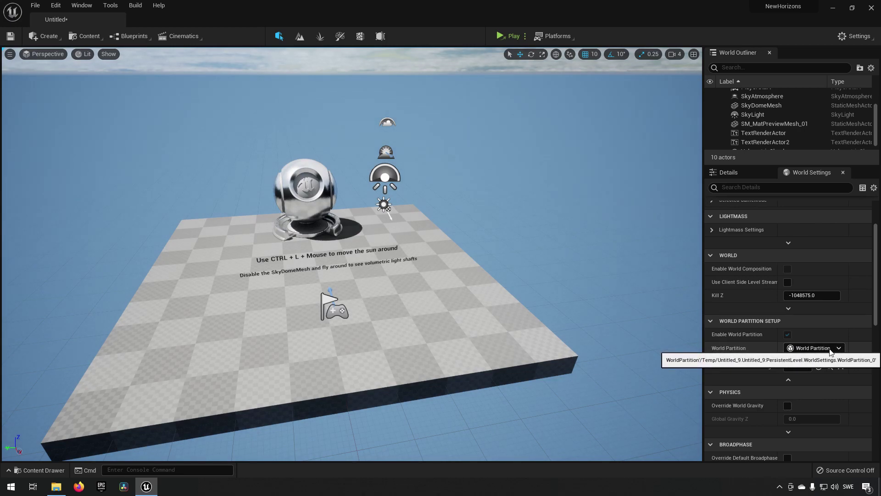
Step: Examine the World Partition Setup options of the new level, including the streaming policy, and look over the template scene
left_click(797, 366)
left_click(811, 400)
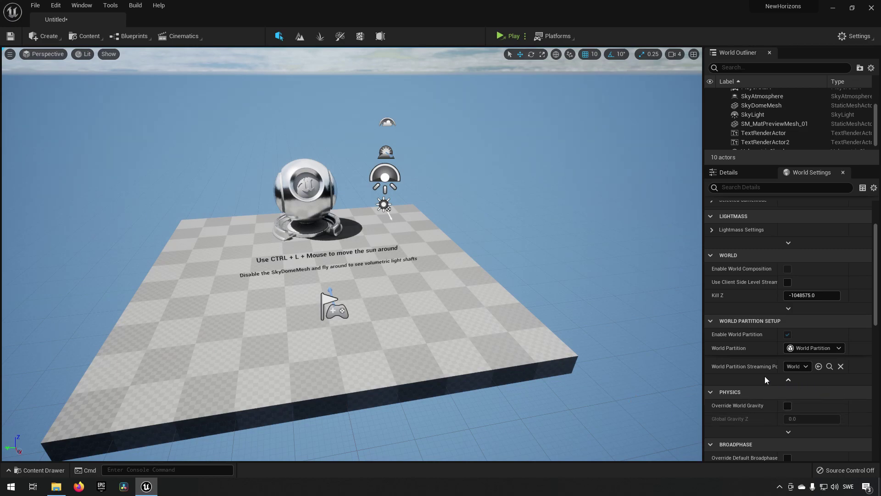
right_click_drag(462, 295, 678, 340)
key("s")
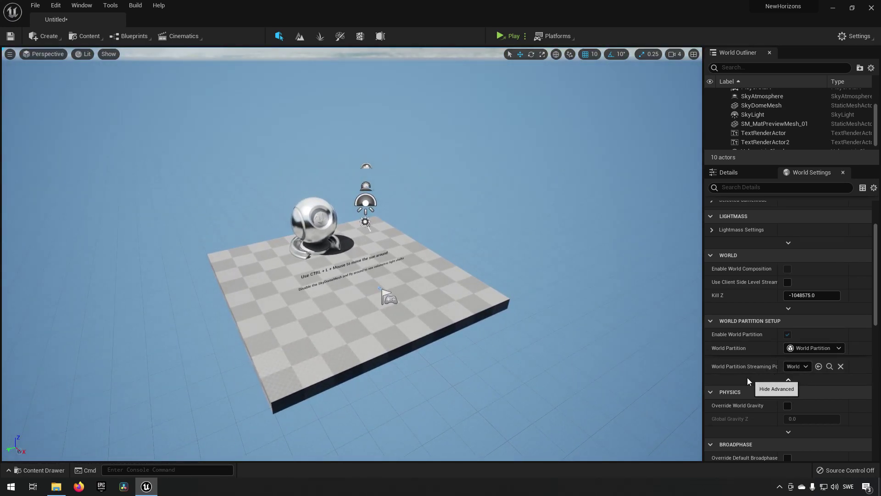
scroll(747, 377, "up", 3)
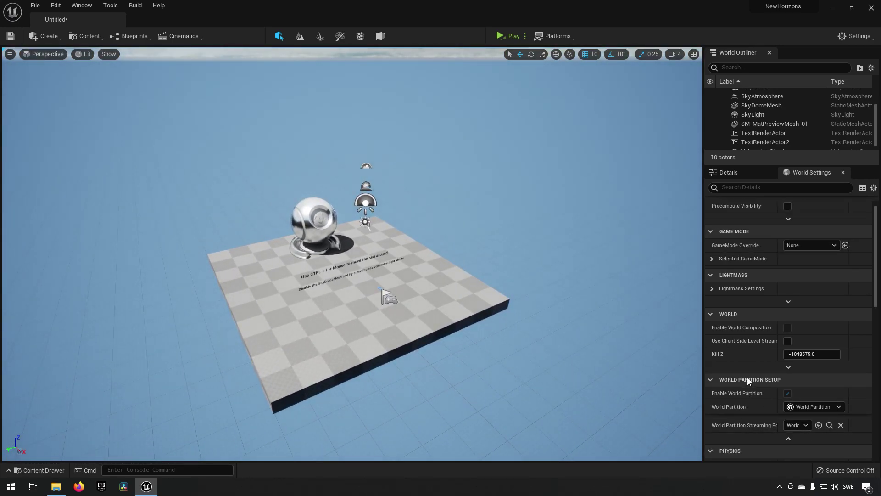
scroll(747, 378, "down", 5)
right_click_drag(386, 283, 377, 314)
key("w")
key("s")
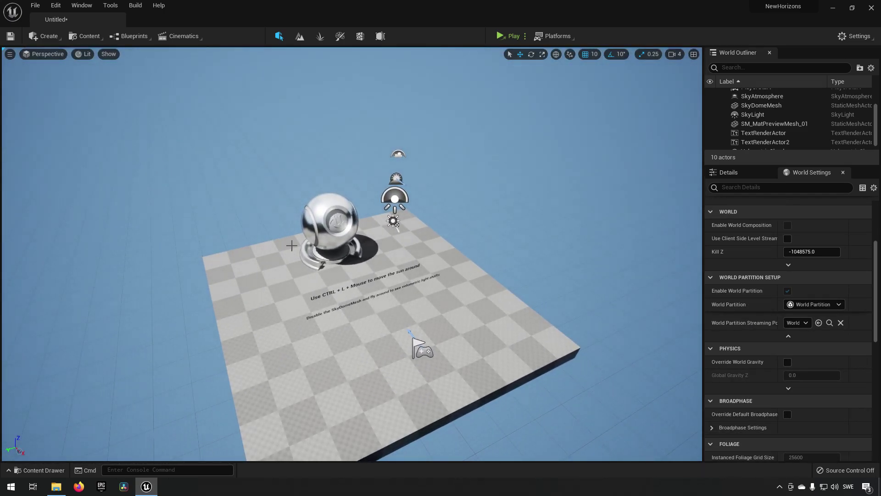
Step: Inspect the new level's grid map in the World Partition editor, including its scale, and close the editor
left_click(110, 5)
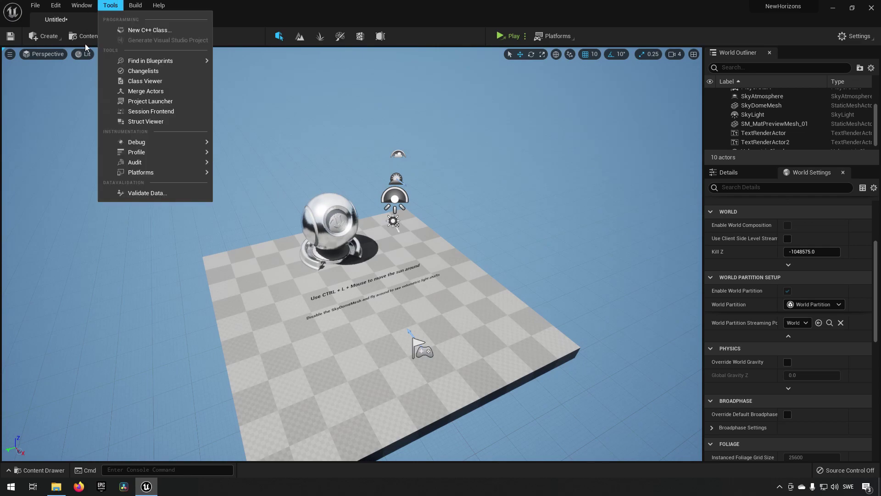
left_click(116, 151)
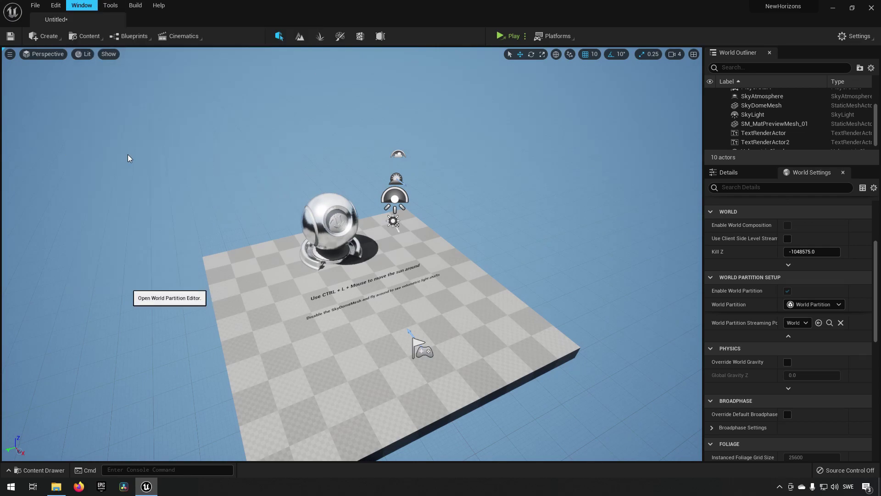
scroll(458, 307, "down", 5)
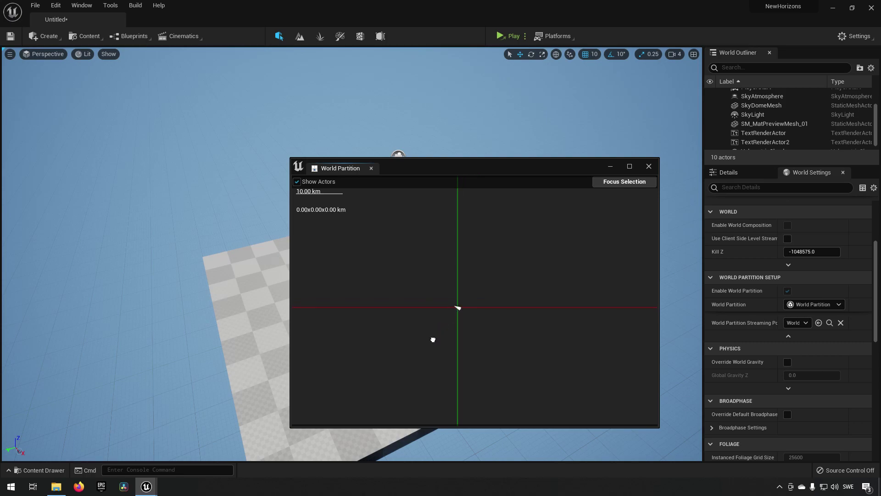
right_click_drag(432, 337, 459, 324)
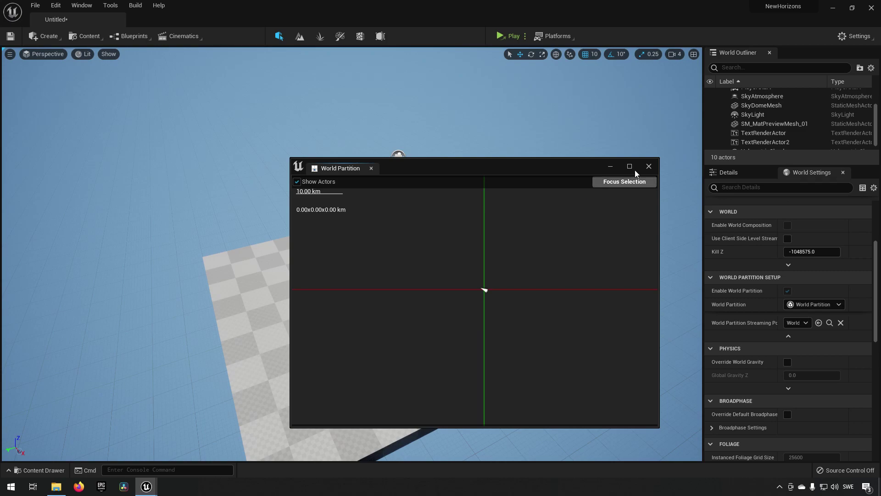
left_click(649, 166)
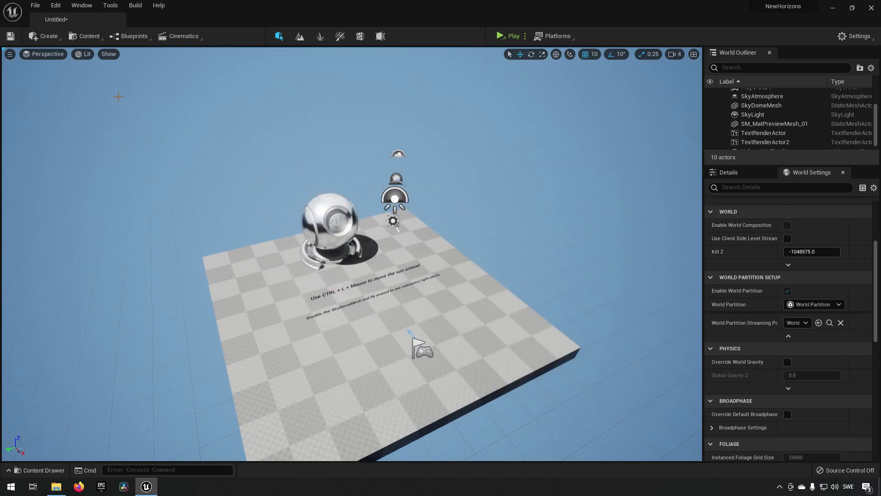
Step: Open Quixel Bridge, search the 3D Assets for "Utah" and narrow the results to the Nature category
left_click(84, 37)
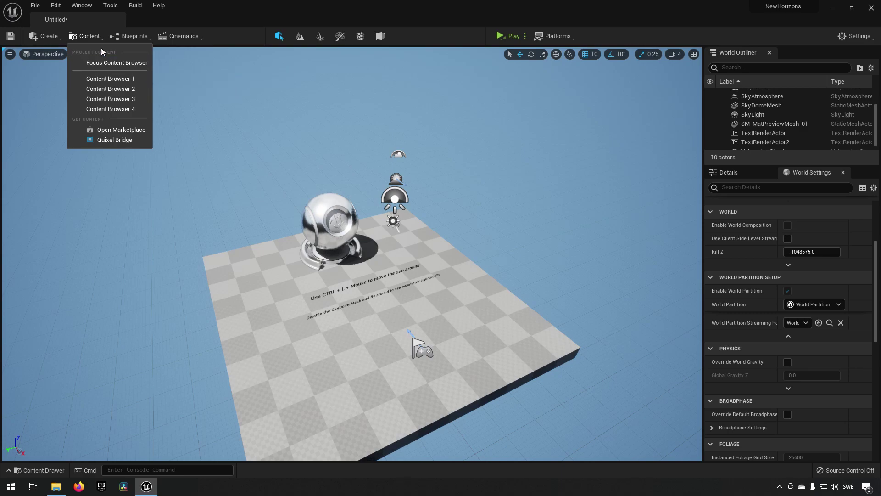
left_click(125, 138)
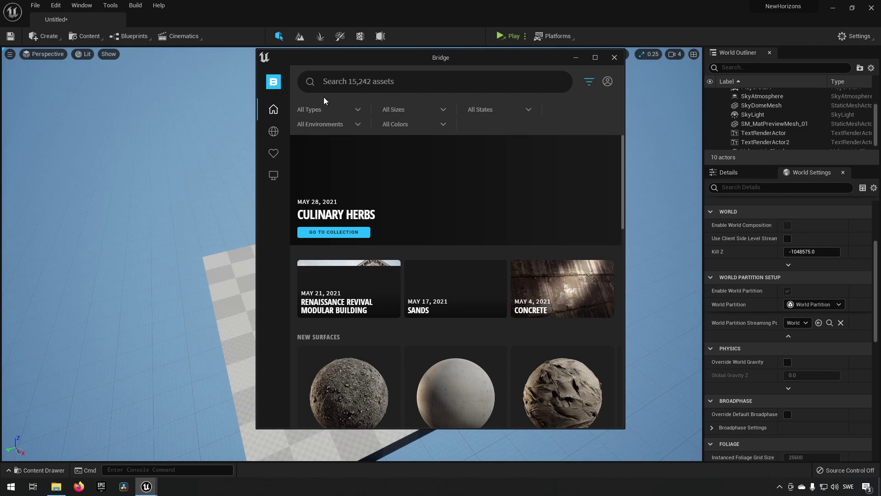
mouse_move(270, 110)
left_click(333, 97)
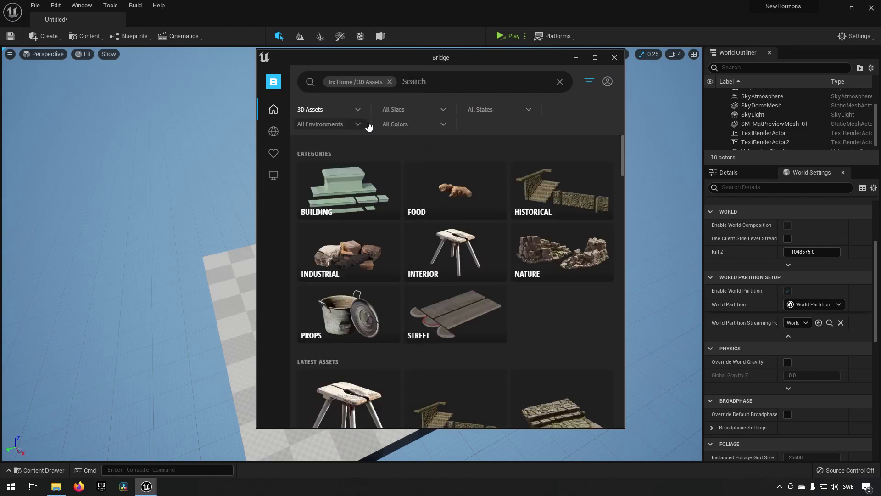
left_click(461, 86)
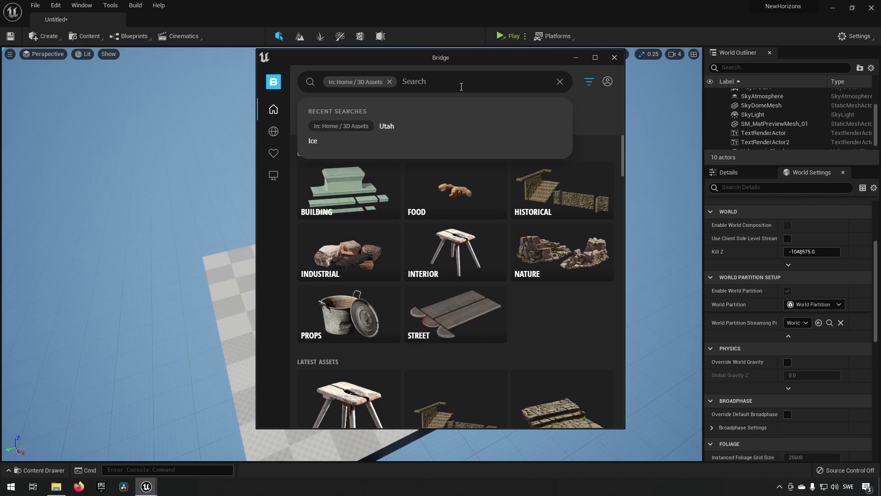
type("Utah")
key("Return")
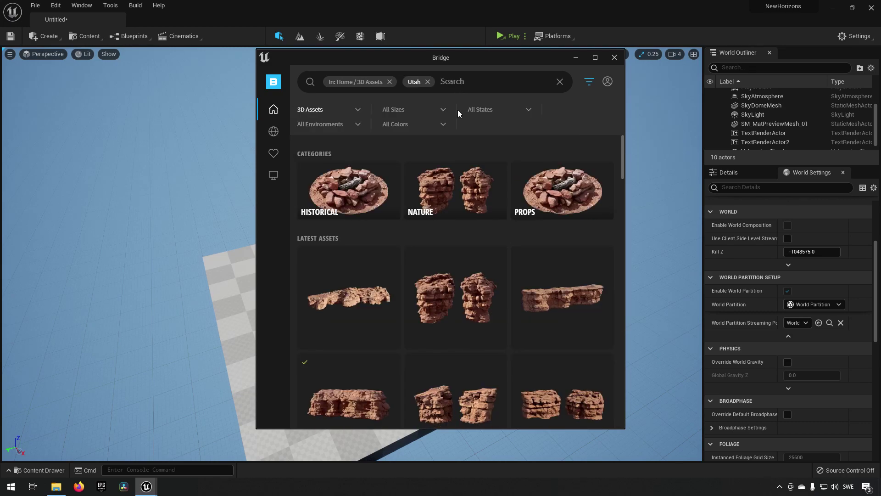
left_click(431, 198)
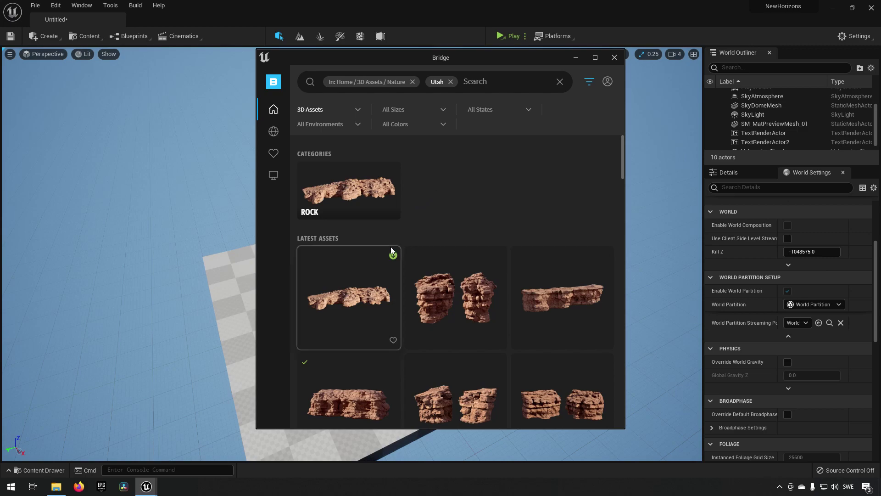
Step: Place canyon sandstone cliff assets from the Utah results into the level and close Bridge
scroll(441, 240, "down", 5)
scroll(442, 243, "down", 3)
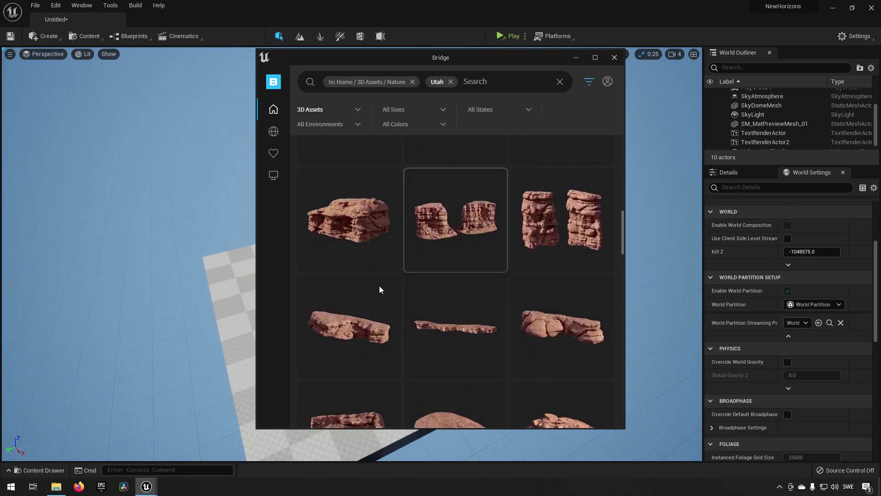
left_click_drag(352, 340, 232, 276)
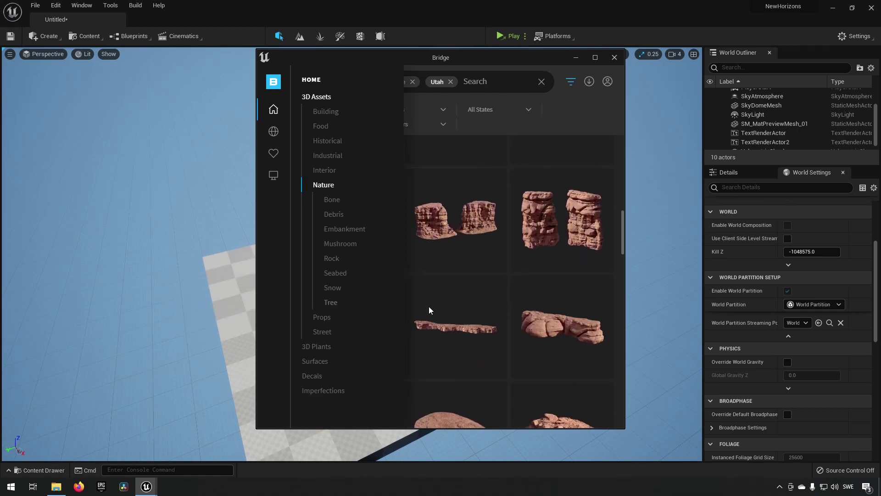
scroll(446, 288, "down", 3)
left_click_drag(364, 250, 224, 296)
left_click_drag(463, 361, 249, 355)
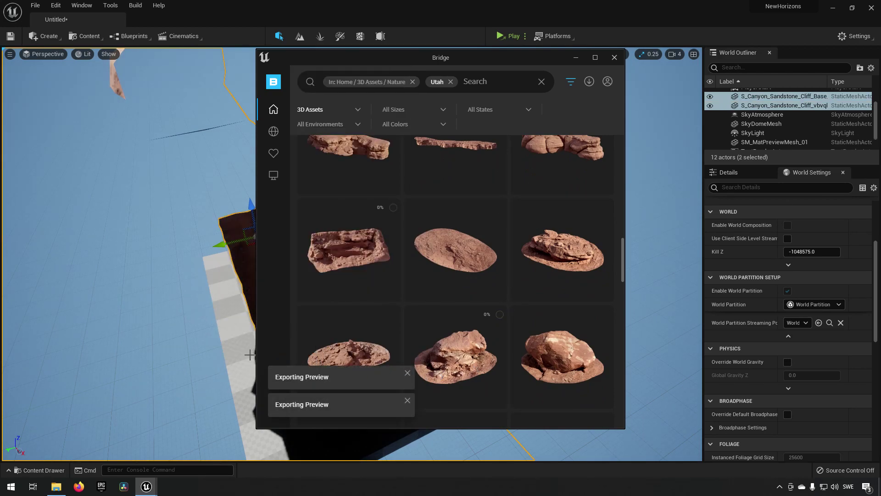
left_click(615, 58)
Step: Scale the floor mesh to 100 in both X and Y to create a large ground plane
left_click(526, 334)
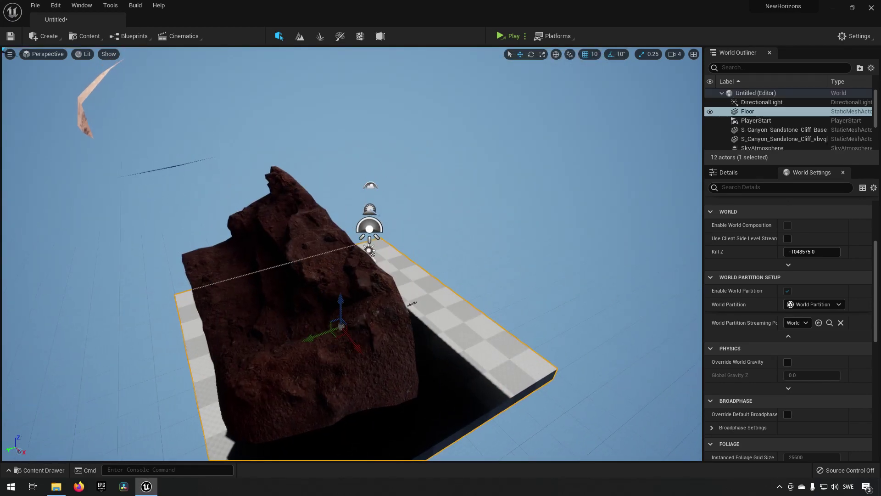
key("f")
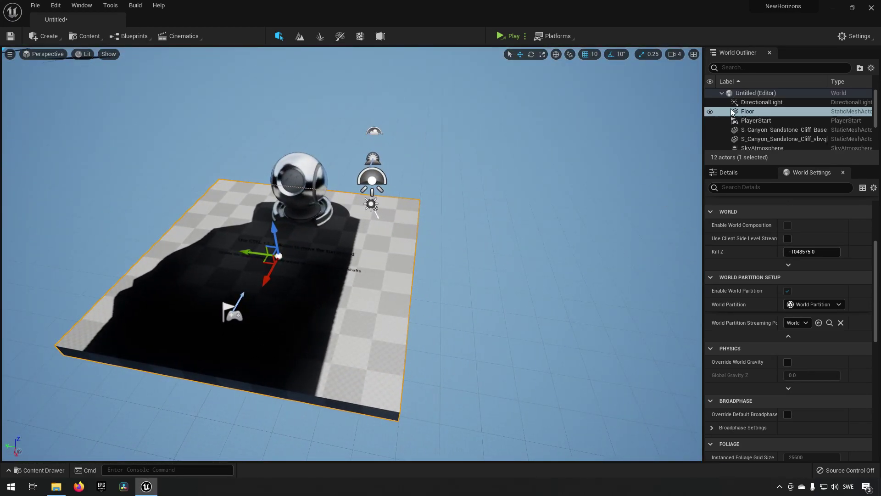
left_click(730, 173)
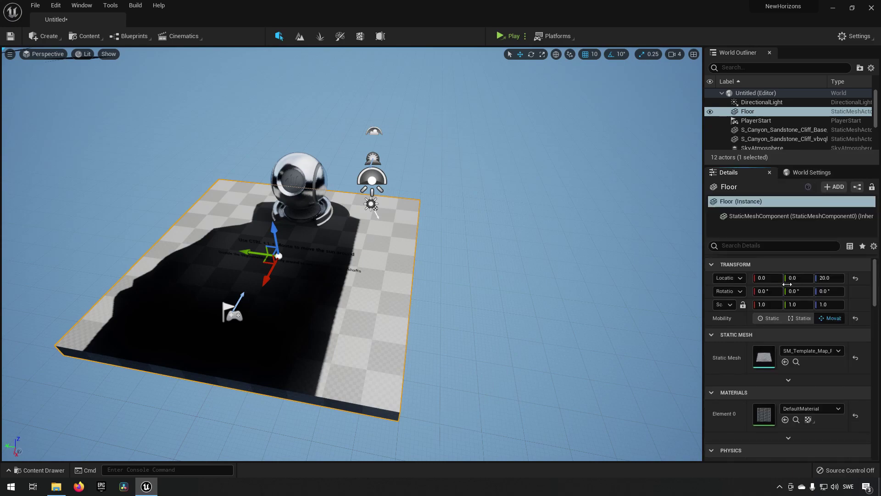
left_click(776, 306)
type("100")
key("Return")
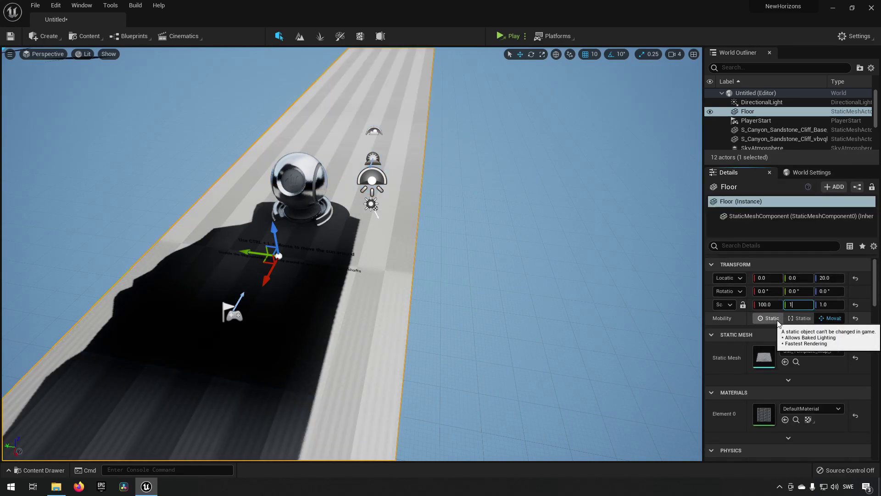
Step: Move the larger sandstone cliff down onto the floor and away from the smaller rock, to about Y 1218 and Z 71
mouse_move(561, 298)
right_mouse_down()
mouse_move(561, 220)
mouse_move(610, 299)
mouse_move(561, 299)
right_mouse_up()
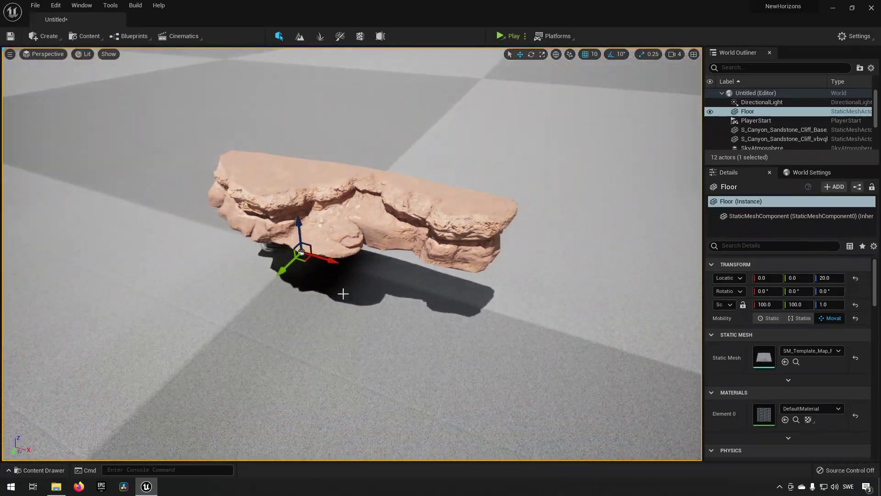
mouse_move(287, 267)
left_mouse_down()
mouse_move(164, 338)
mouse_move(227, 282)
mouse_move(276, 266)
left_mouse_up()
left_click(326, 241)
left_click_drag(326, 232, 257, 400)
left_click(347, 226)
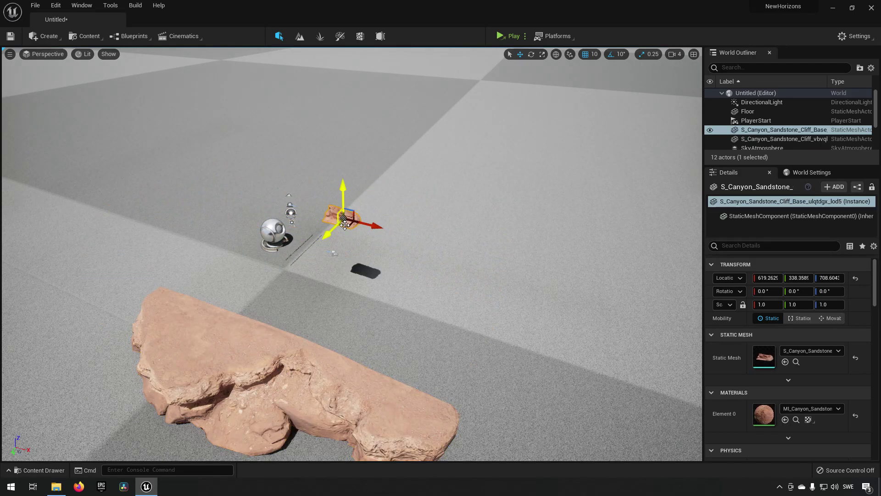
Step: Scale the larger sandstone cliff uniformly to 2.0
left_click(310, 384)
right_click_drag(311, 384, 271, 402)
key("e")
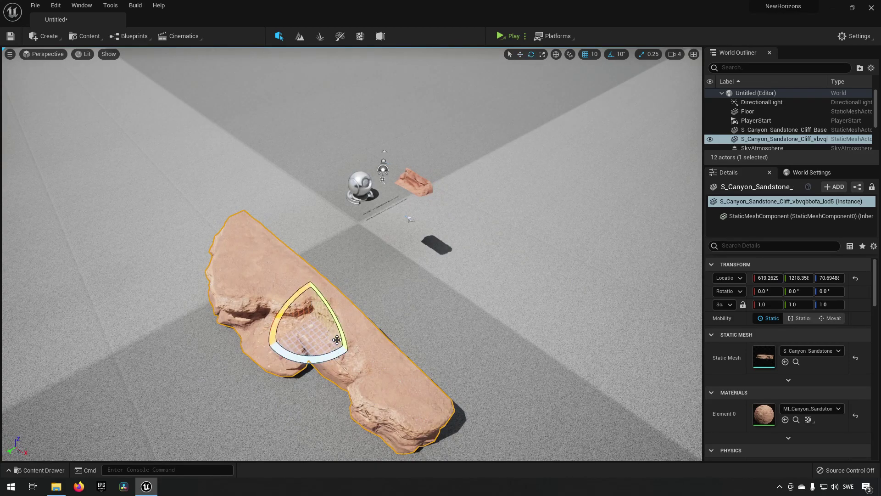
key("r")
left_click_drag(315, 326, 278, 331)
key("w")
key("e")
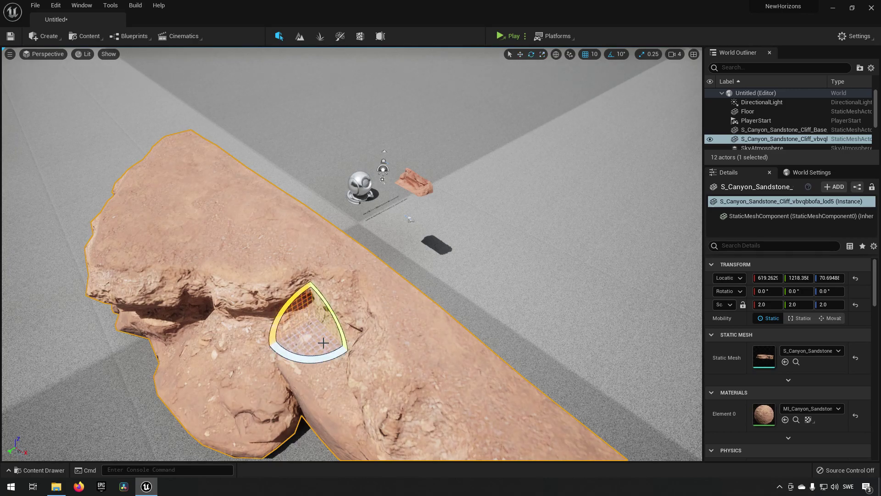
key("w")
key("e")
key("w")
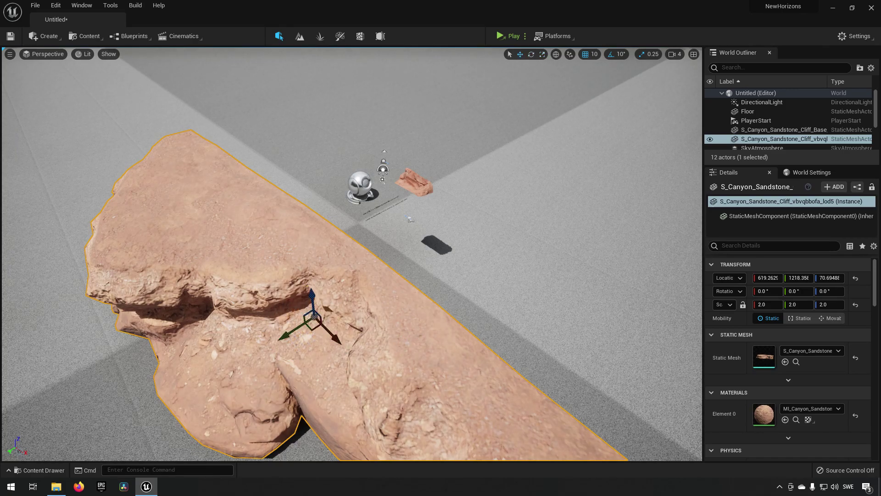
Step: Duplicate the scaled cliff twice along the Y axis, placing the farthest copy at about Y -3592
key("s")
right_click_drag(342, 310, 310, 328)
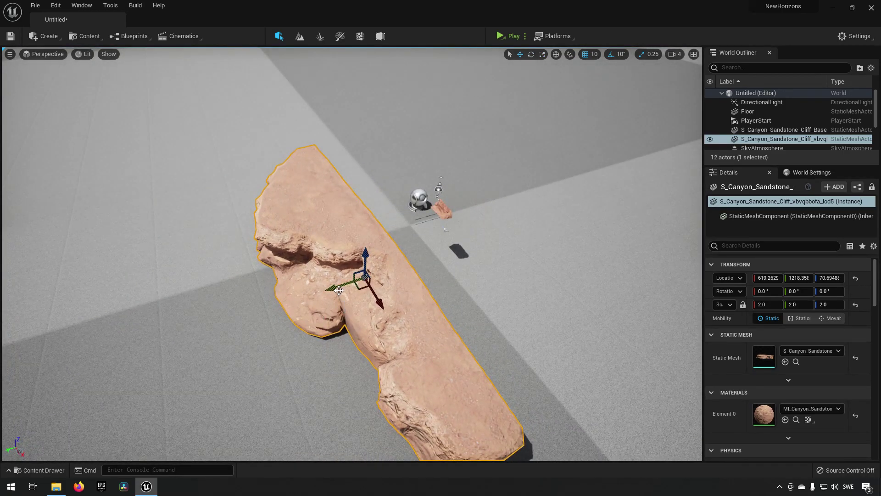
left_click_drag(339, 291, 639, 188, "alt")
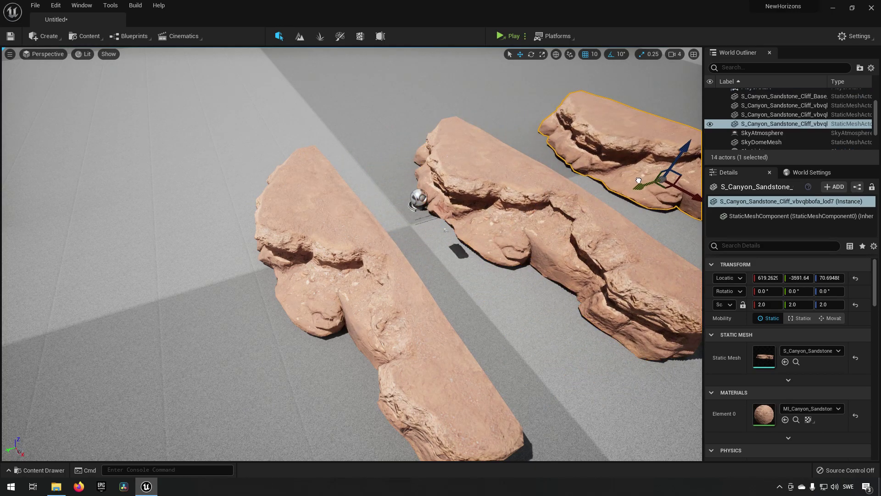
Step: Duplicate the farthest cliff along the X axis to about X -4761 and rotate the copy to -40° around Z
right_click_drag(639, 188, 682, 166)
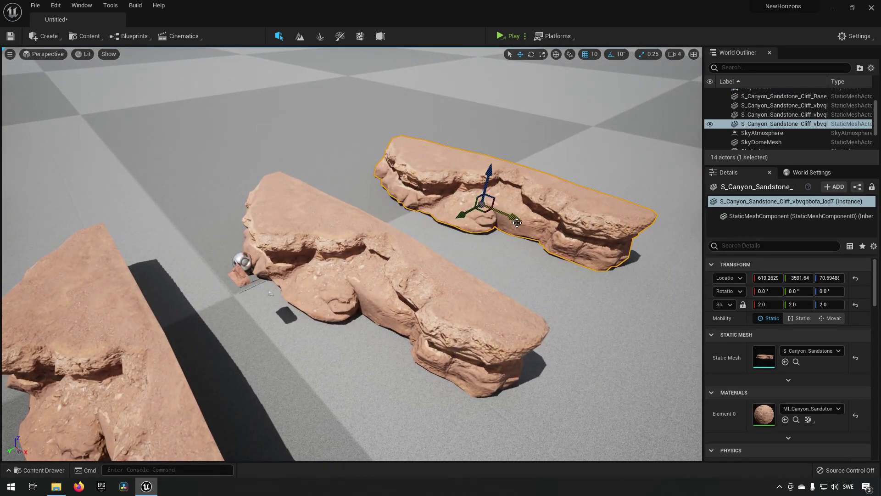
left_click_drag(498, 210, 336, 138, "alt")
key("e")
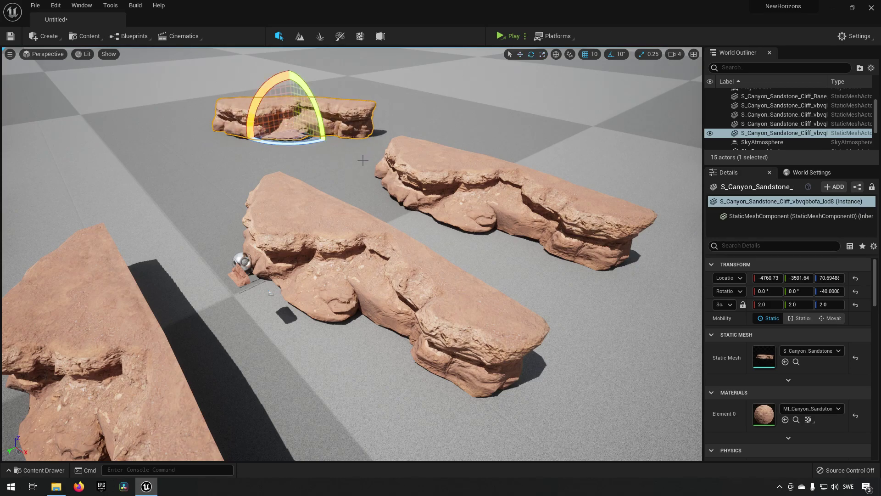
key("w")
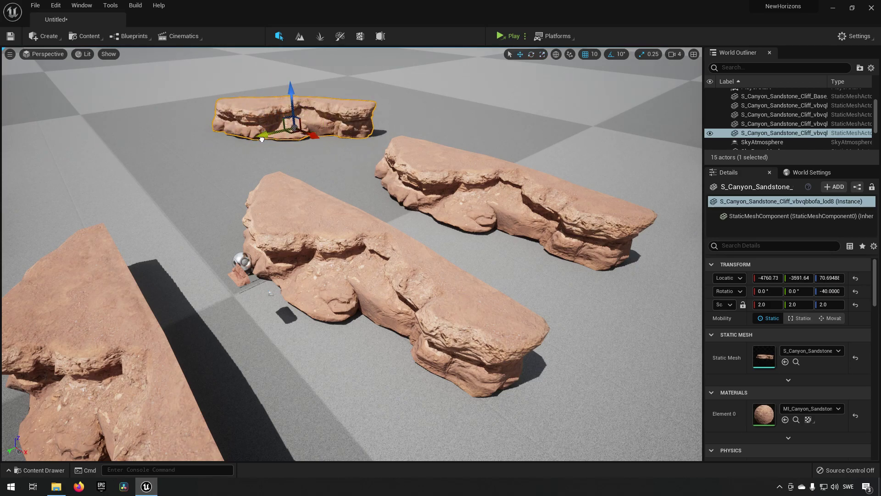
Step: Duplicate the rotated cliff three times along the Y axis to form a row ending at about Y 5368
left_click_drag(272, 137, 113, 167, "alt")
right_click_drag(218, 166, 152, 166)
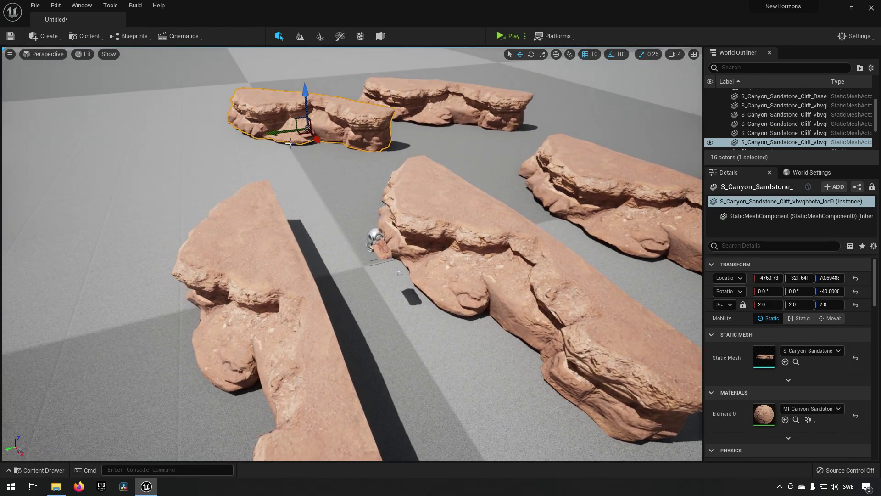
left_click_drag(285, 132, 220, 165, "alt")
right_click_drag(221, 165, 193, 146)
left_click_drag(190, 145, 26, 152, "alt")
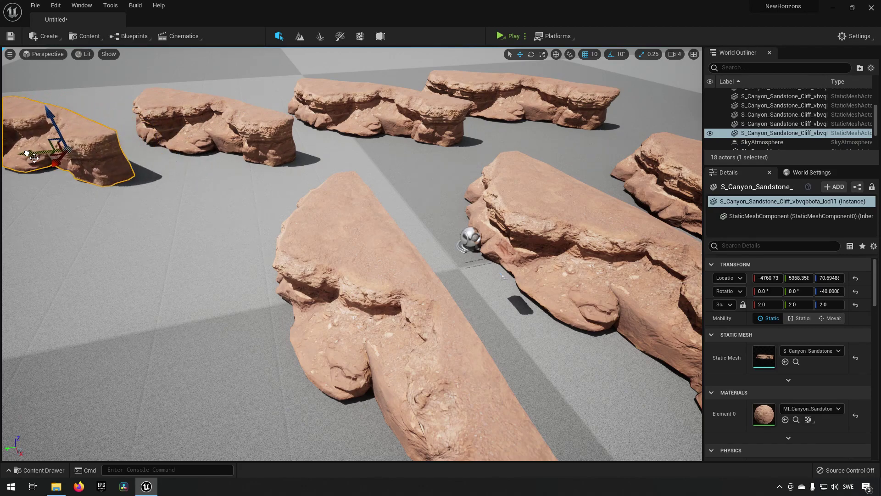
mouse_move(388, 185)
right_mouse_down()
mouse_move(349, 186)
mouse_move(388, 185)
right_mouse_up()
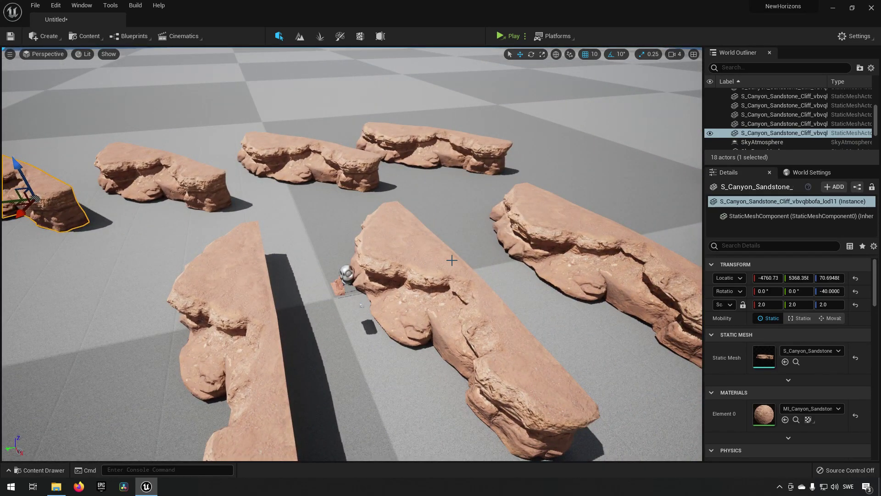
right_click_drag(380, 238, 402, 262)
left_click_drag(379, 198, 380, 237)
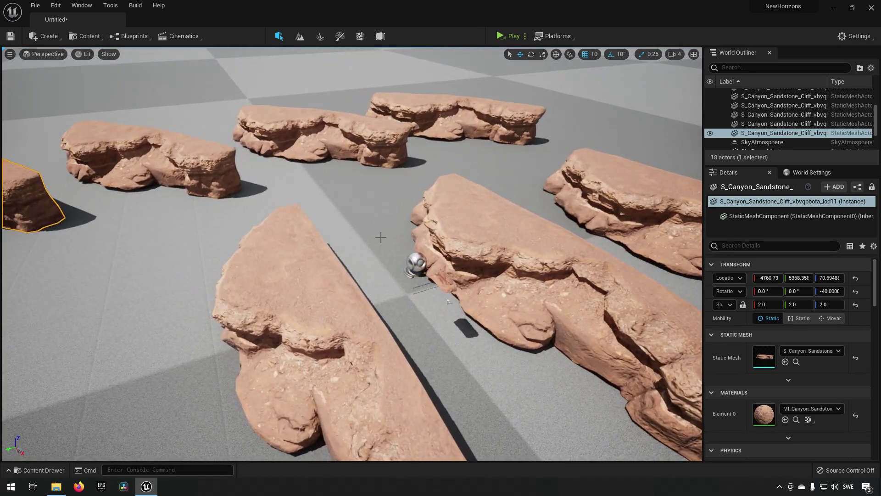
right_click_drag(387, 290, 405, 244)
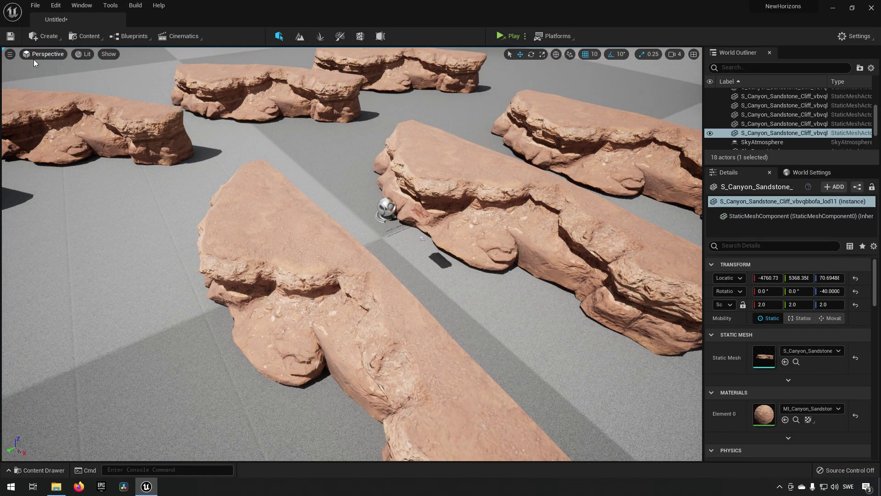
Step: Save the new level as LevelDesign1 in the ThirdPersonBP/Maps folder
left_click(35, 6)
left_click(59, 99)
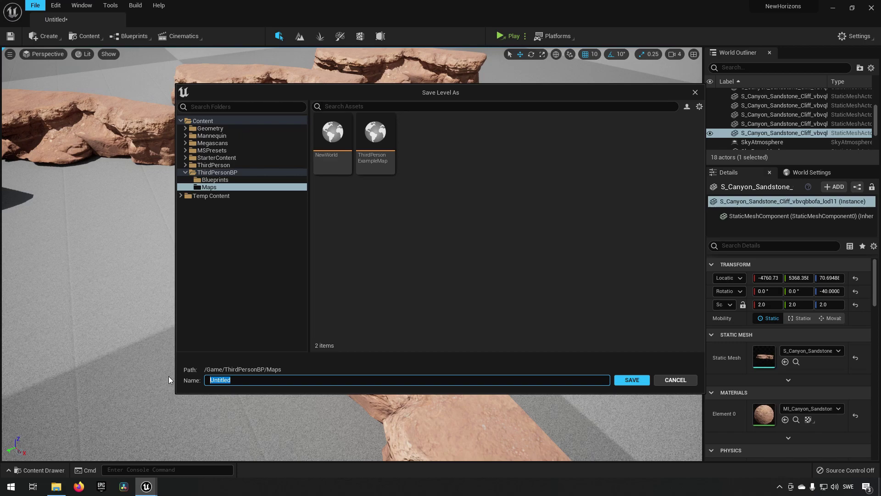
type("LevelDEsign1")
key("Right")
key("Right")
key("Right")
key("Right")
key("Delete")
type("e")
left_click(636, 380)
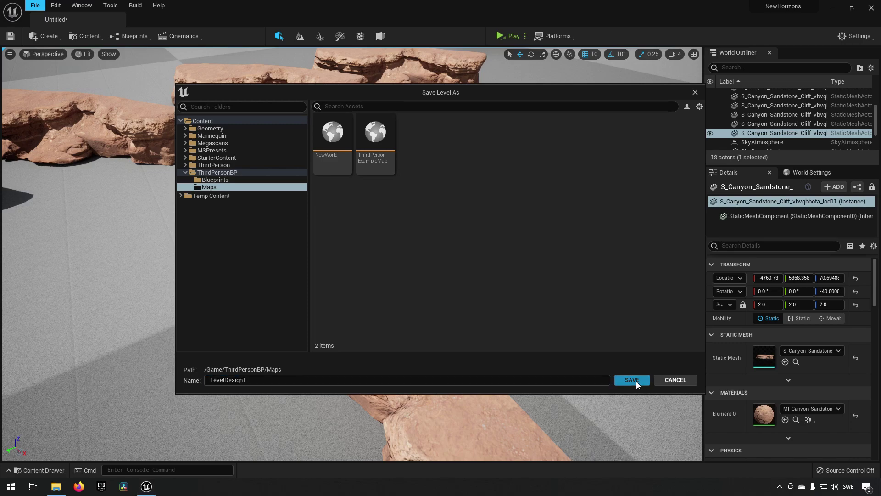
Step: Switch to the recent level ThirdPersonExampleMap
left_click(39, 7)
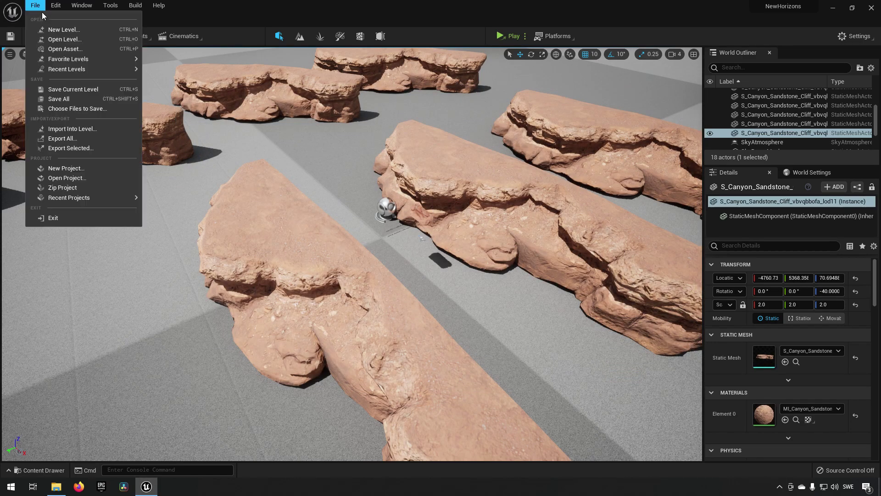
mouse_move(90, 68)
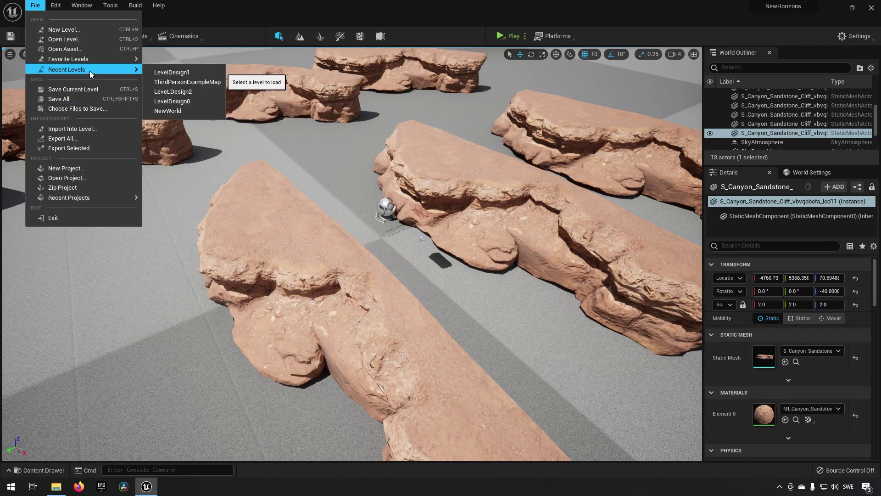
left_click(197, 82)
mouse_move(323, 227)
right_mouse_down()
mouse_move(362, 216)
mouse_move(327, 228)
right_mouse_up()
Step: Reopen the recent level LevelDesign1 and look over its scene around the player start and sky actors
left_click(39, 7)
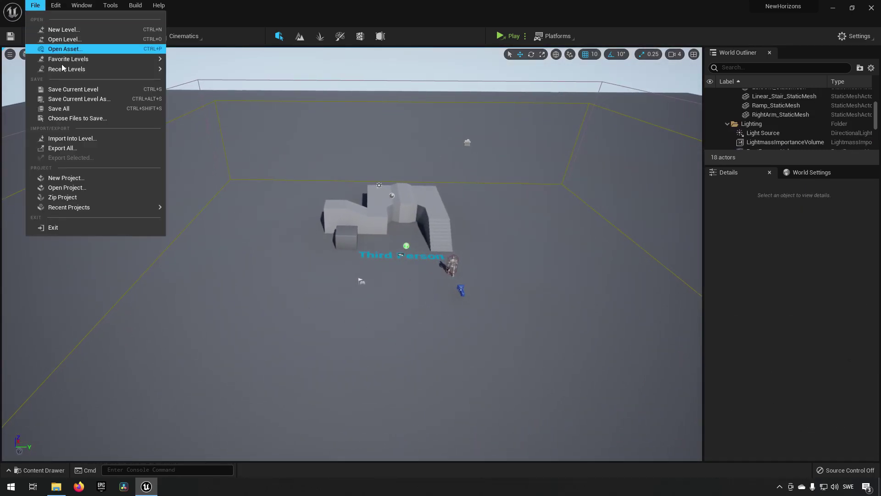
mouse_move(92, 69)
left_click(237, 88)
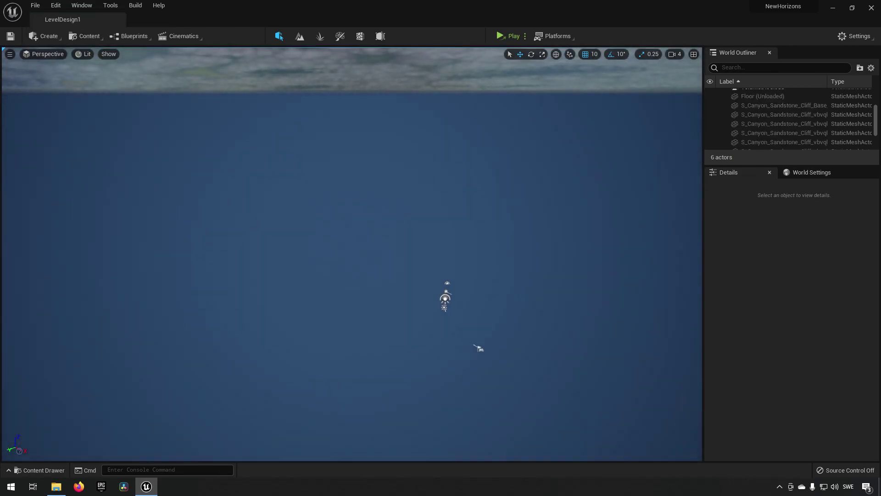
key("w")
right_click_drag(352, 254, 419, 191)
key("w")
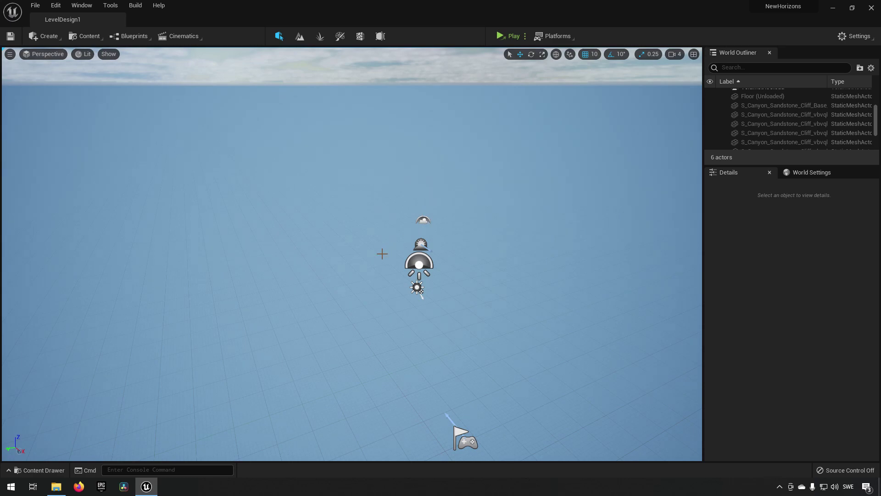
right_click_drag(351, 263, 356, 262)
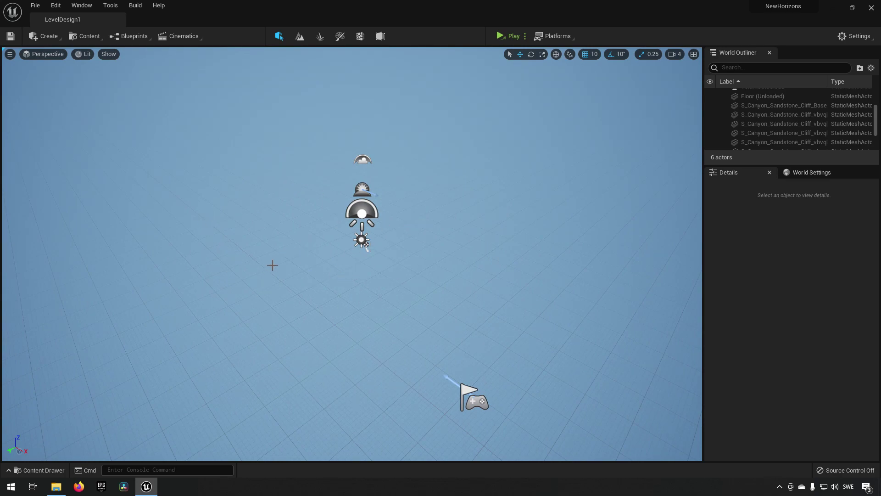
Step: Open the World Partition editor for LevelDesign1 and check the camera marker on its grid
left_click(82, 5)
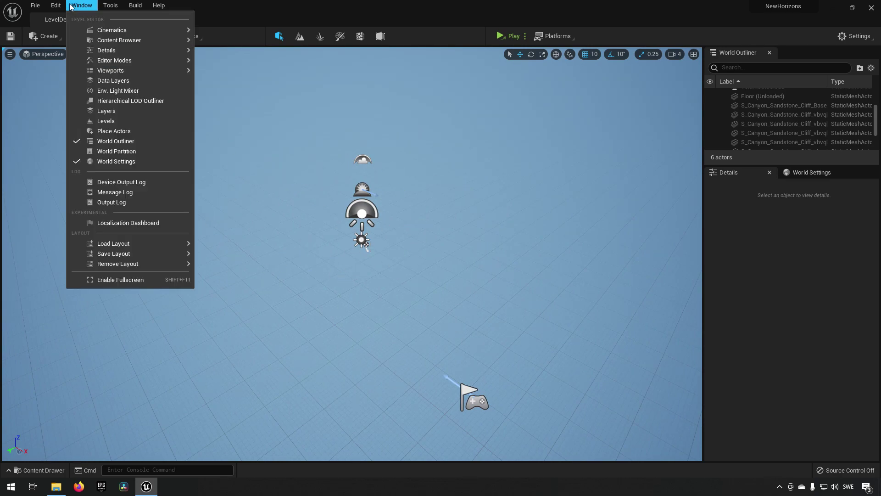
left_click(116, 151)
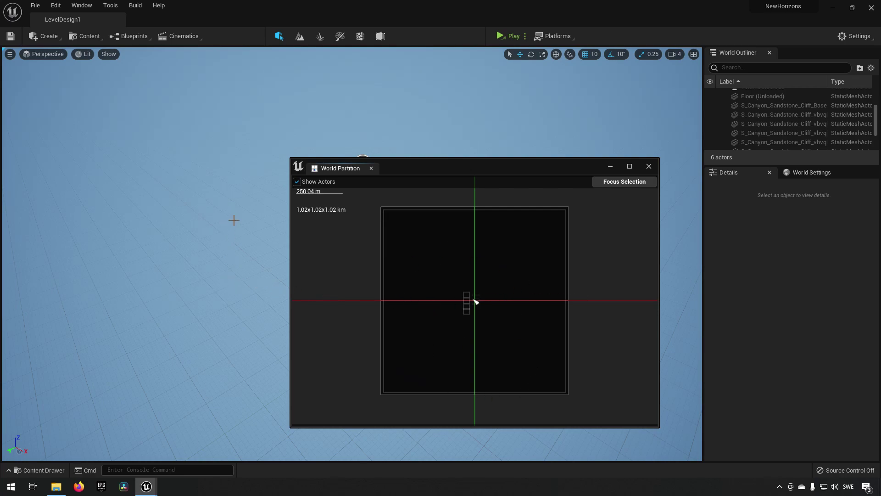
right_click_drag(234, 220, 156, 166)
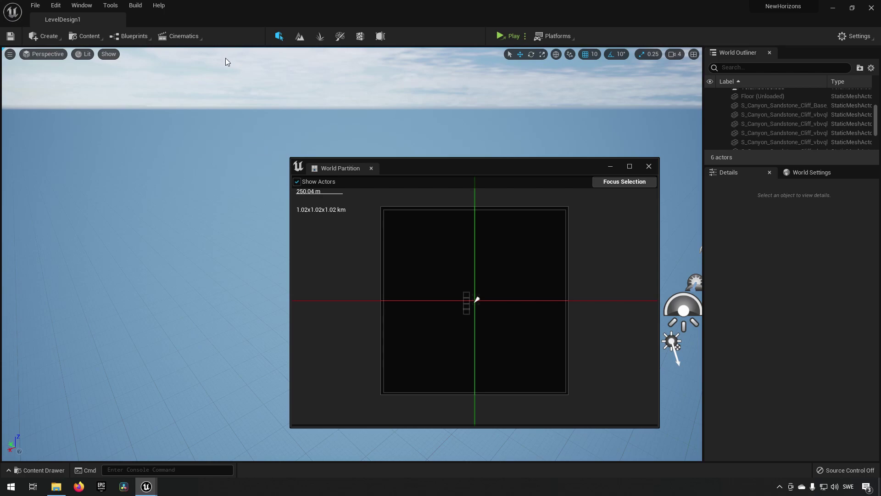
Step: Examine the World Partition section of the project settings, including the auto cell loading maximum world size, and close the settings
left_click(56, 6)
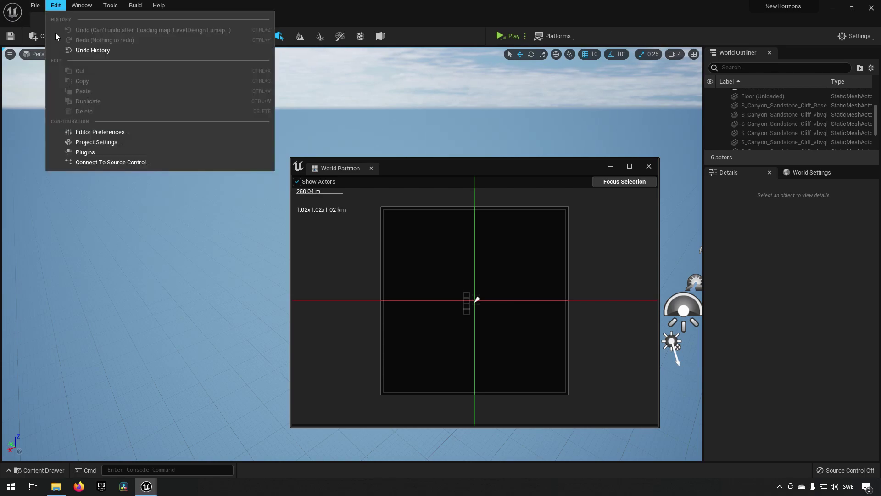
left_click(115, 143)
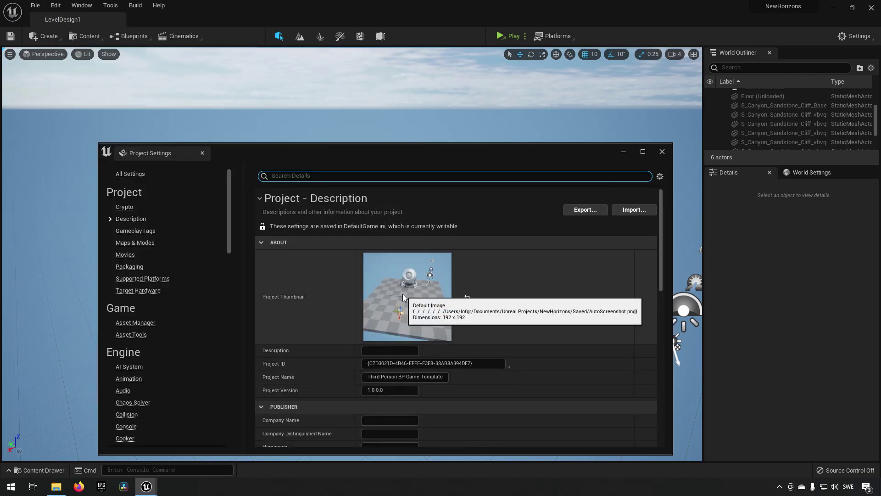
scroll(162, 413, "down", 10)
scroll(186, 354, "up", 1)
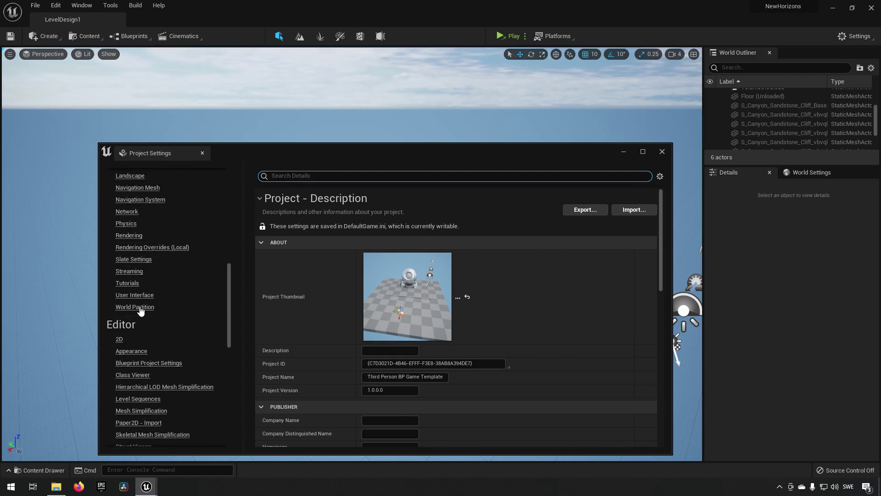
left_click(138, 307)
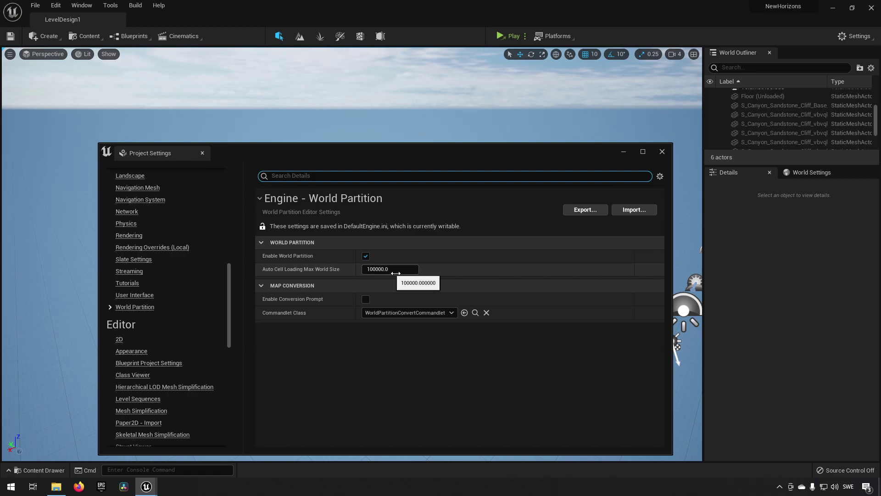
left_click(662, 152)
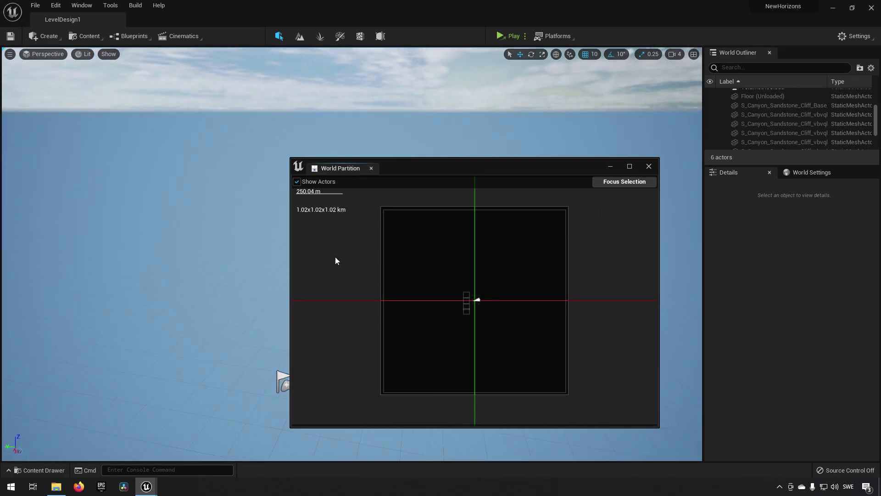
Step: Select all the cells of the World Partition grid and load them into the level
left_click_drag(336, 261, 611, 360)
left_click_drag(357, 255, 644, 376)
right_click(530, 264)
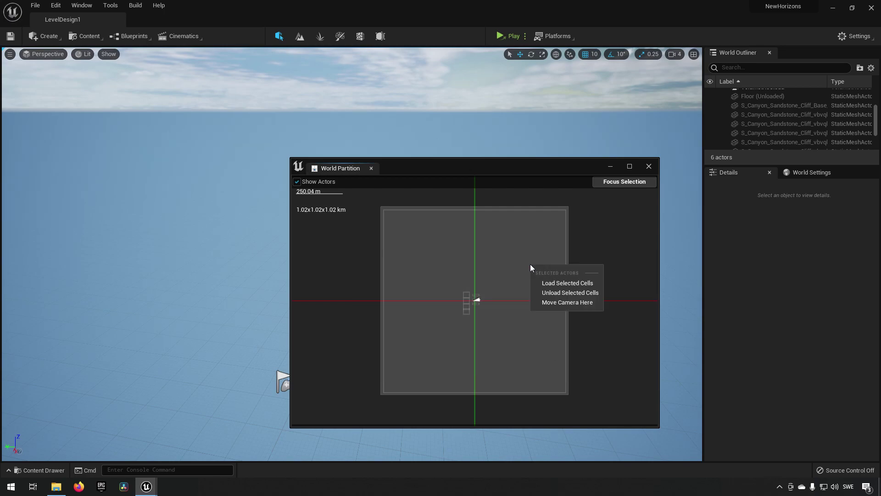
left_click(553, 281)
mouse_move(224, 220)
right_mouse_down()
mouse_move(284, 248)
mouse_move(257, 262)
mouse_move(224, 235)
mouse_move(223, 220)
right_mouse_up()
scroll(473, 303, "up", 2)
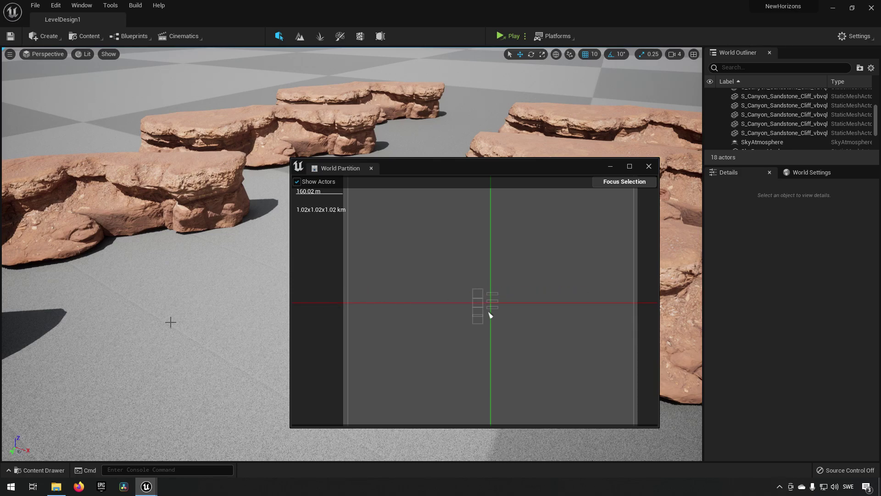
Step: Unload the lower-left cell of the World Partition grid, check the cliffs in the level, and close the World Partition editor
mouse_move(167, 318)
right_mouse_down()
mouse_move(193, 335)
mouse_move(271, 345)
mouse_move(202, 339)
right_mouse_up()
key("a")
mouse_move(138, 322)
right_mouse_down()
mouse_move(119, 323)
mouse_move(435, 371)
right_mouse_up()
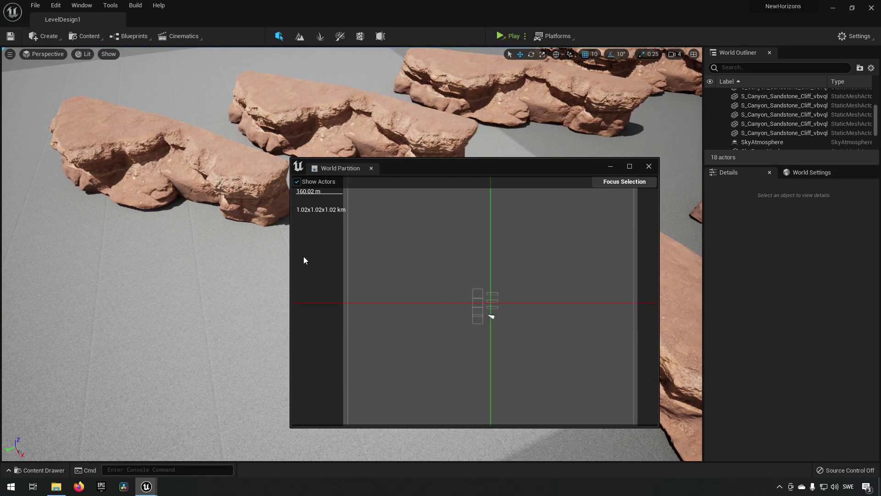
left_click_drag(324, 348, 454, 373)
right_click(431, 352)
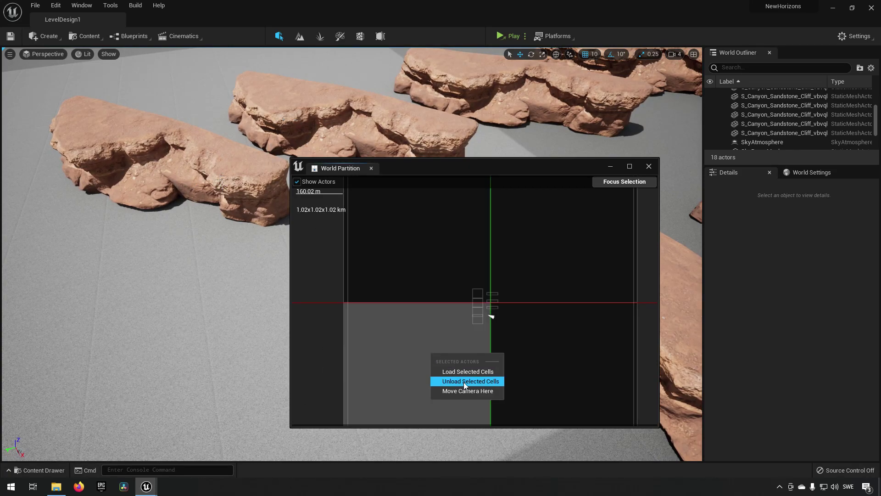
left_click(463, 382)
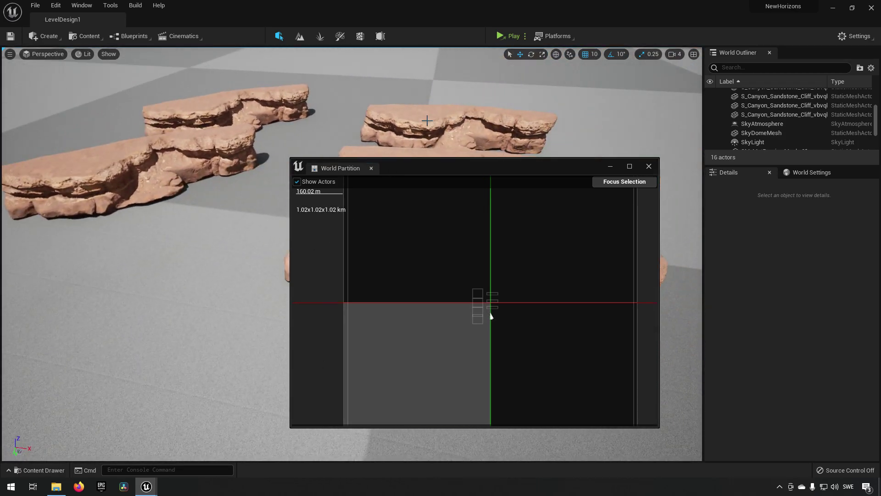
right_click_drag(196, 310, 196, 234)
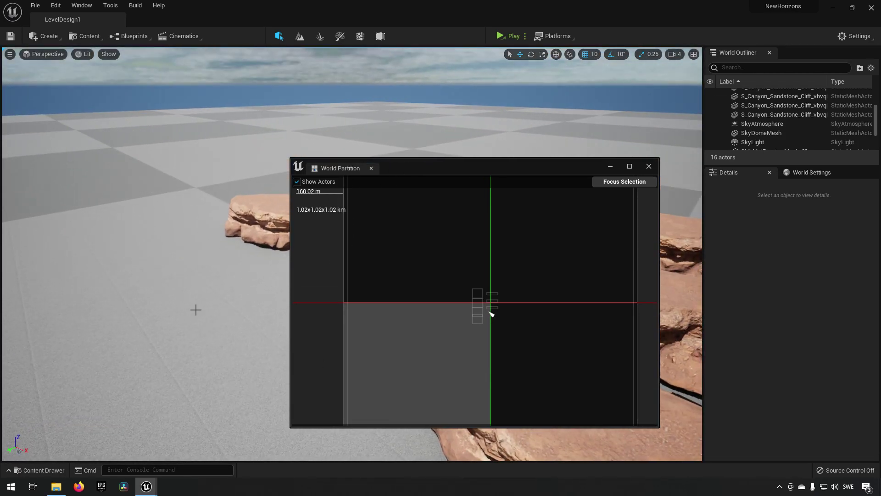
left_click(651, 167)
Step: Look over the sandstone cliffs still loaded in the level from several sides and distances
right_click_drag(505, 230, 648, 225)
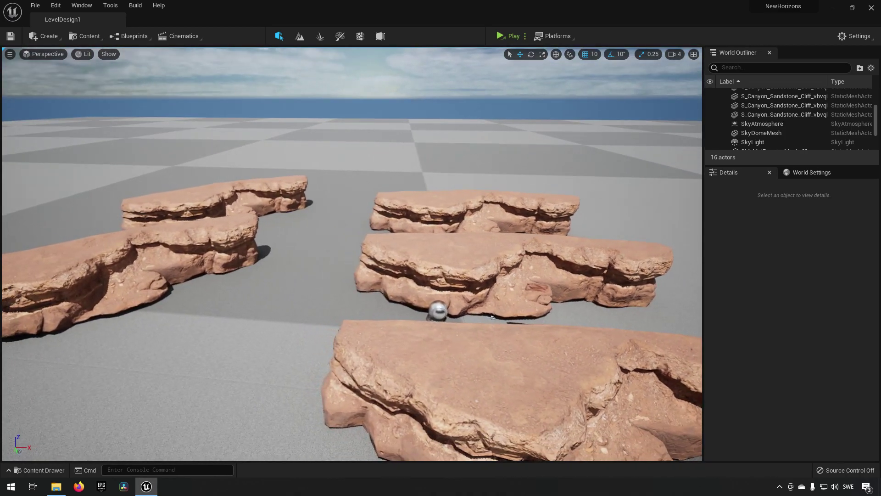
right_click_drag(352, 253, 275, 275)
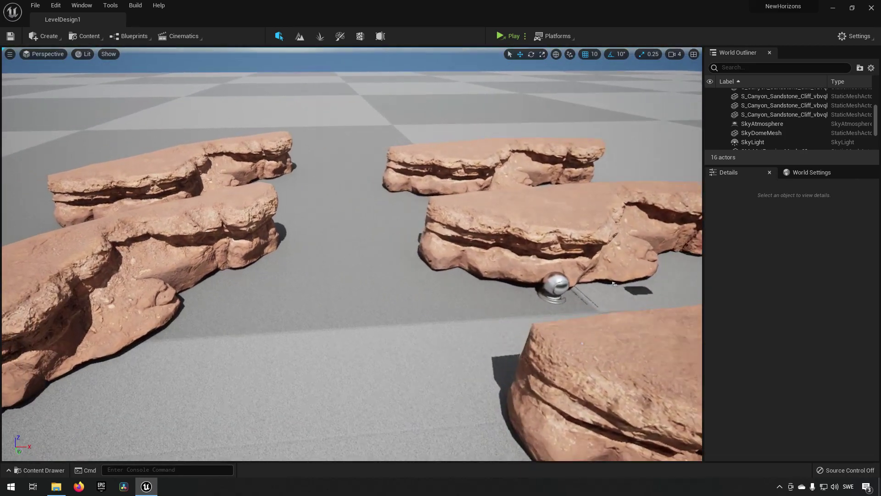
right_click_drag(436, 272, 413, 298)
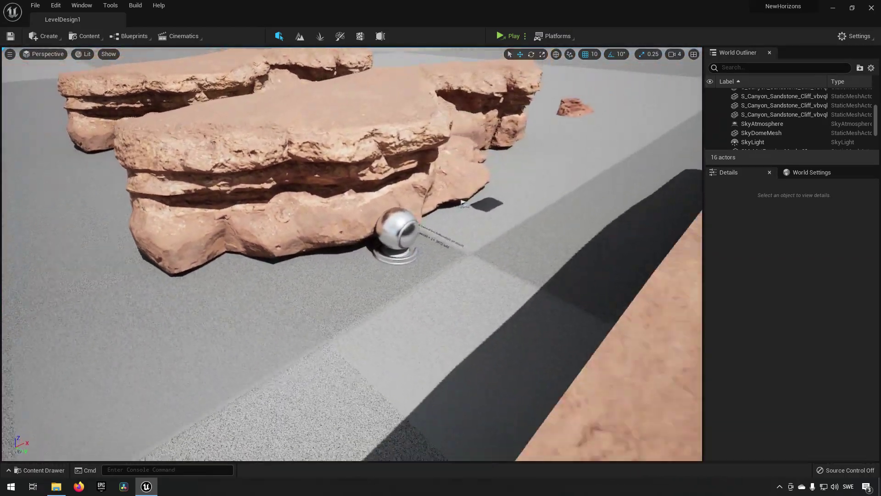
right_click_drag(542, 276, 223, 283)
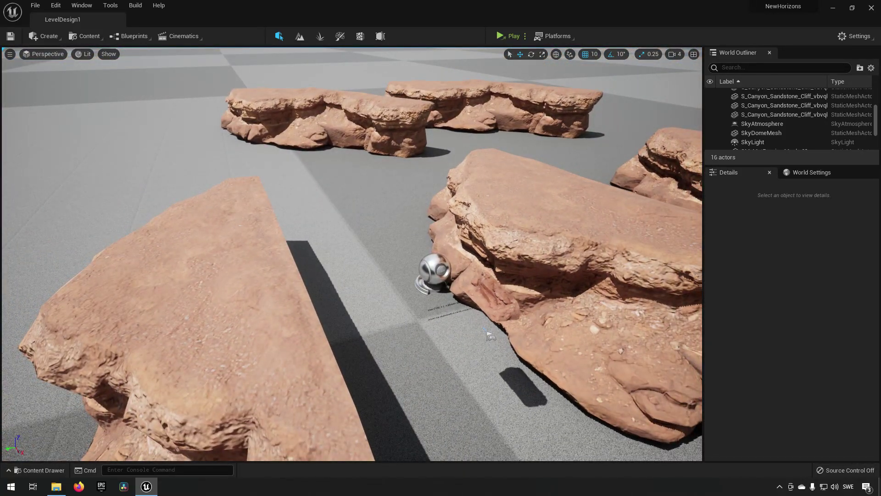
right_click_drag(485, 332, 569, 285)
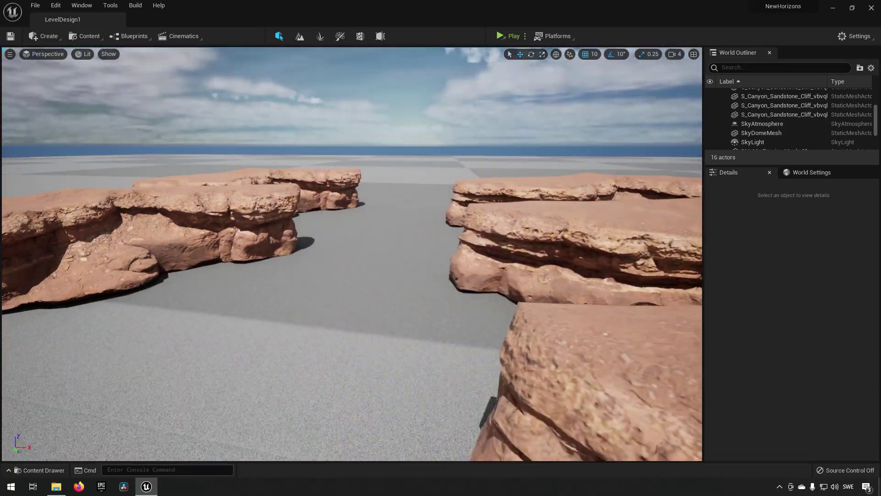
right_click_drag(473, 278, 489, 195)
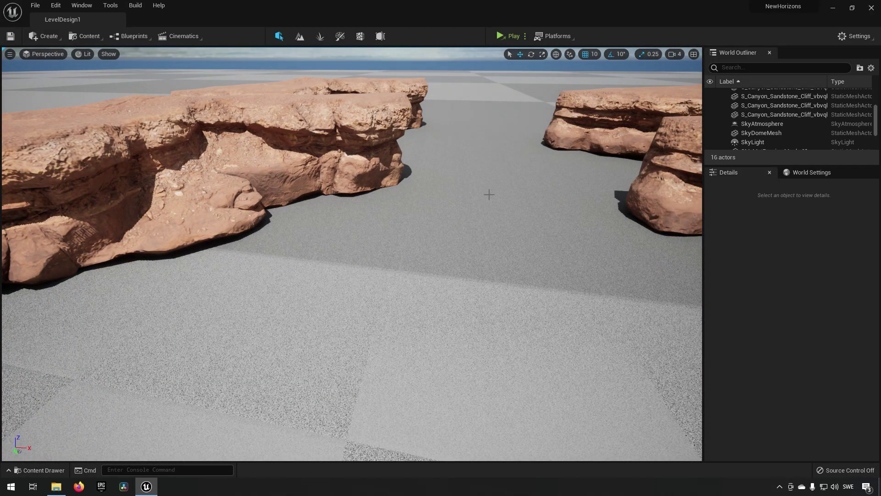
right_click_drag(500, 190, 404, 208)
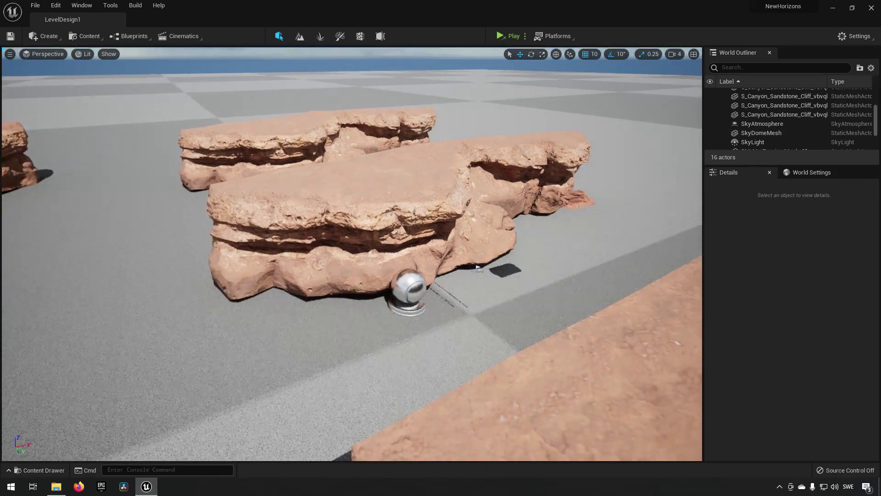
right_click_drag(352, 254, 243, 248)
key("d")
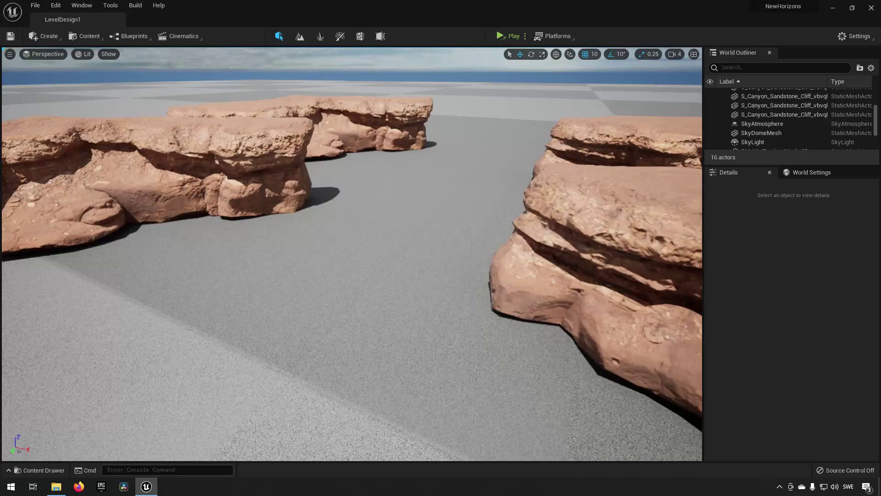
mouse_move(456, 201)
right_mouse_down()
mouse_move(519, 220)
mouse_move(456, 201)
right_mouse_up()
key("s")
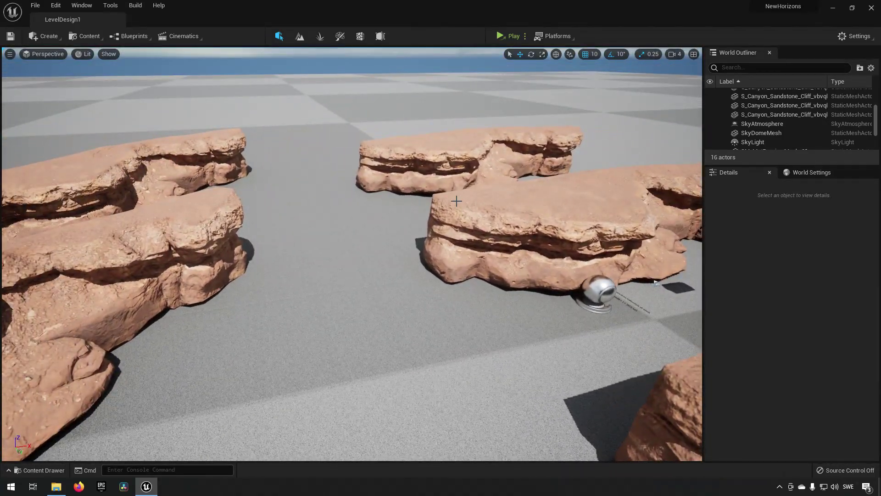
right_click_drag(429, 131, 202, 129)
key("d")
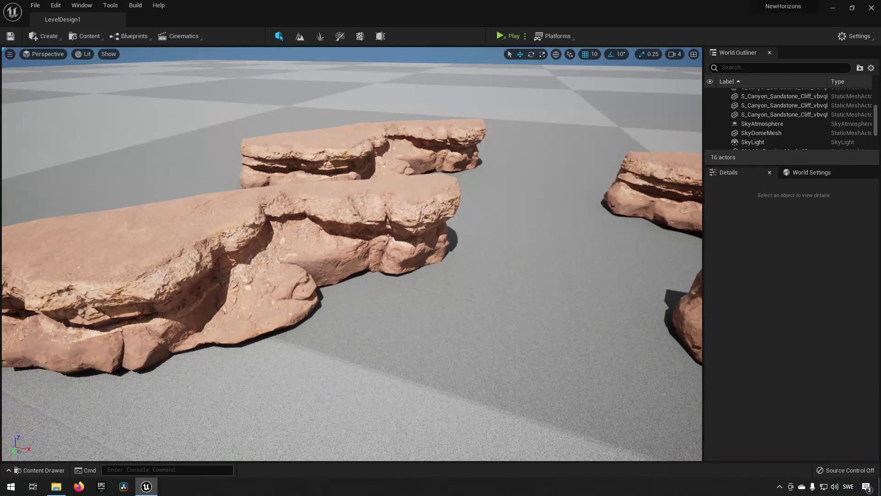
Step: Select the loaded sandstone cliffs one by one on both sides of the gap to check each as a separate actor
right_click(321, 234)
left_click(303, 248)
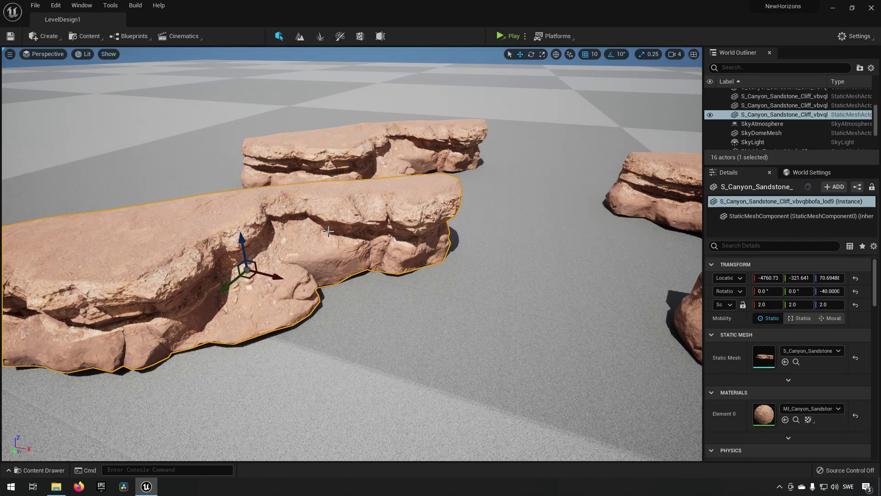
right_click_drag(329, 231, 511, 196)
left_click(417, 230)
left_click(370, 198)
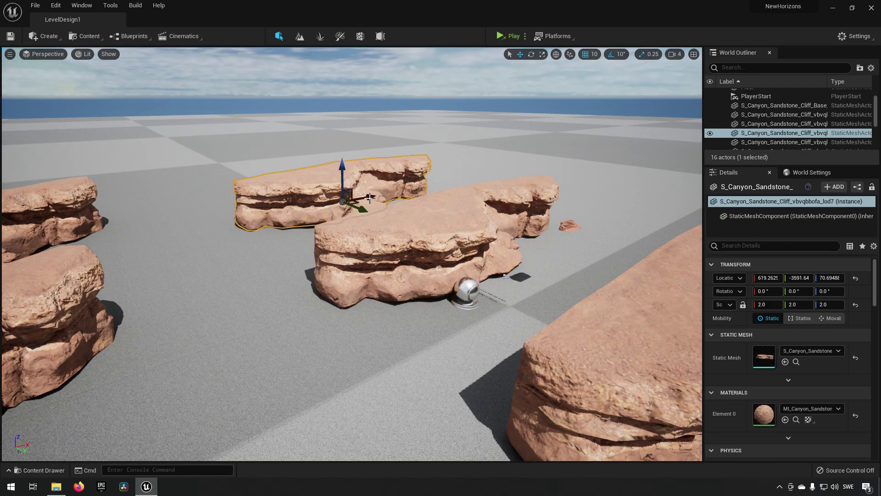
left_click(418, 262)
left_click(563, 322)
left_click(427, 257)
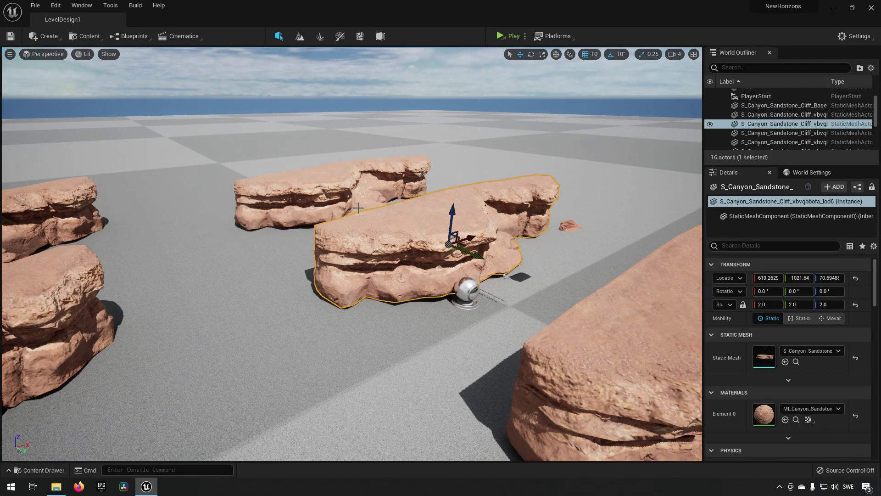
left_click(359, 208)
right_click_drag(359, 208, 269, 215)
left_click(287, 246)
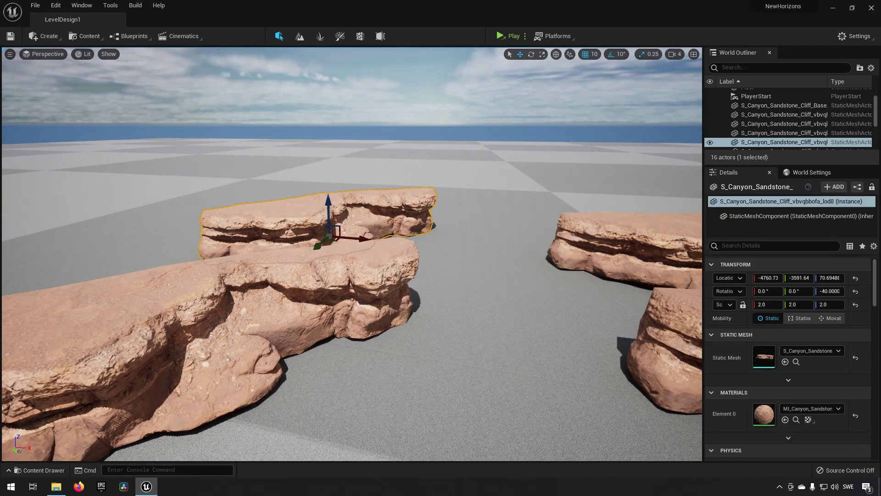
left_click(345, 261)
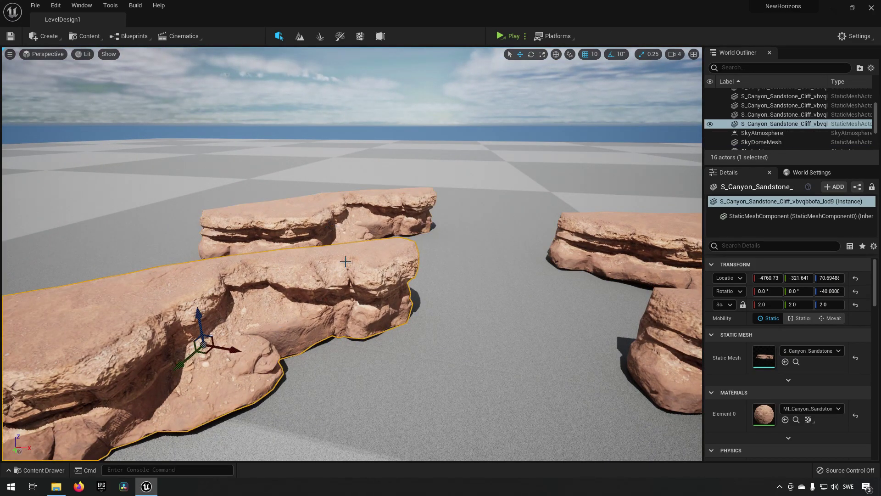